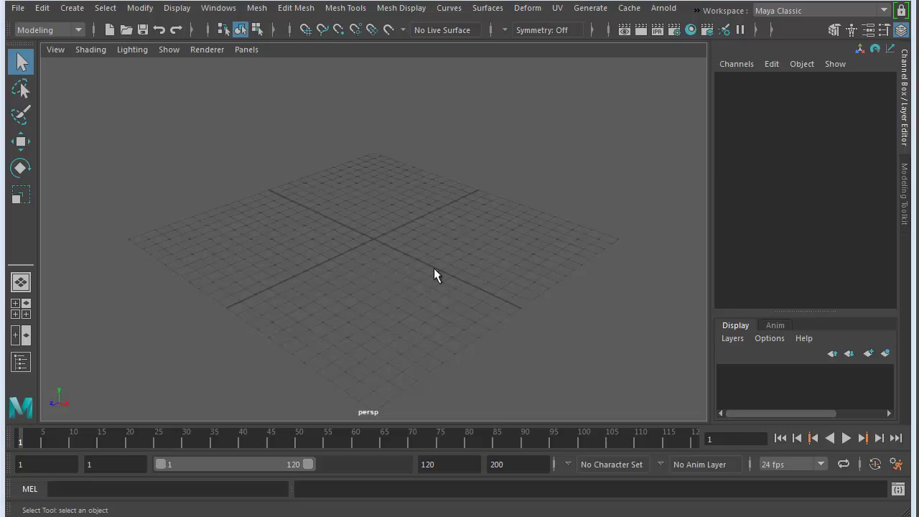
Draw a flat polygon cube slab, about 12.5 by 0.21 by 2.4, on the grid and frame it.
scroll(455, 279, up, 3)
alt+middle_drag(455, 283, 458, 263)
alt+right_drag(458, 263, 360, 298)
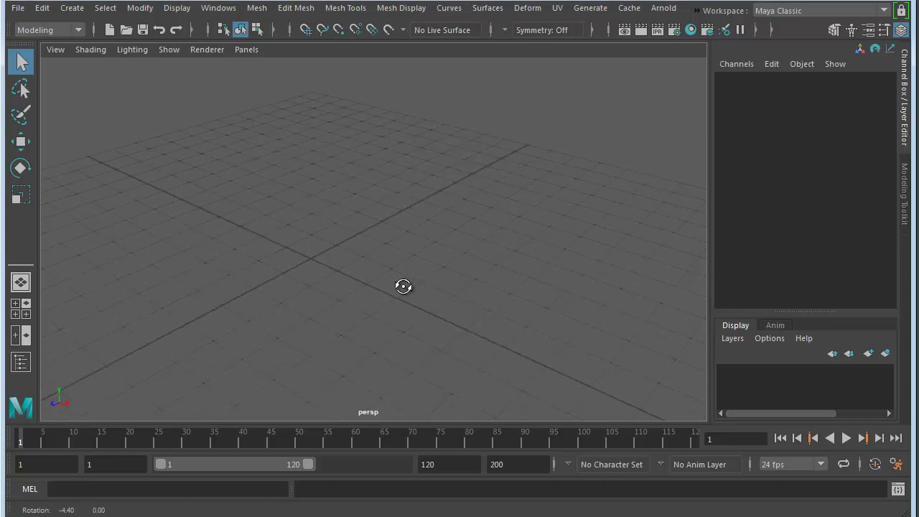
alt+drag(360, 305, 342, 299)
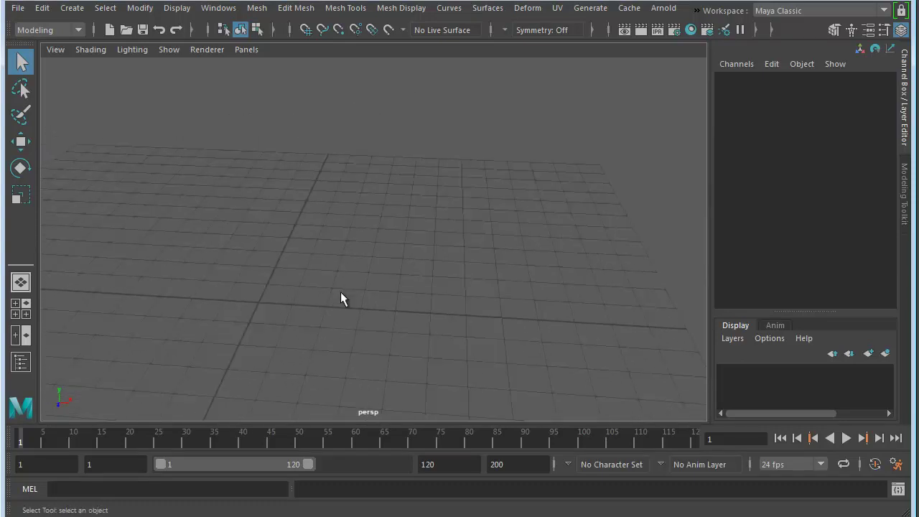
click(71, 8)
mouse_move(115, 59)
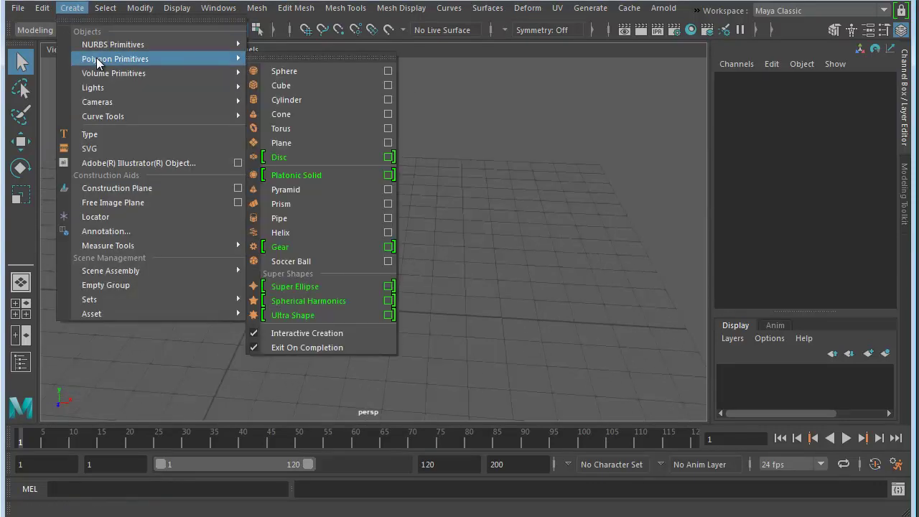
click(287, 85)
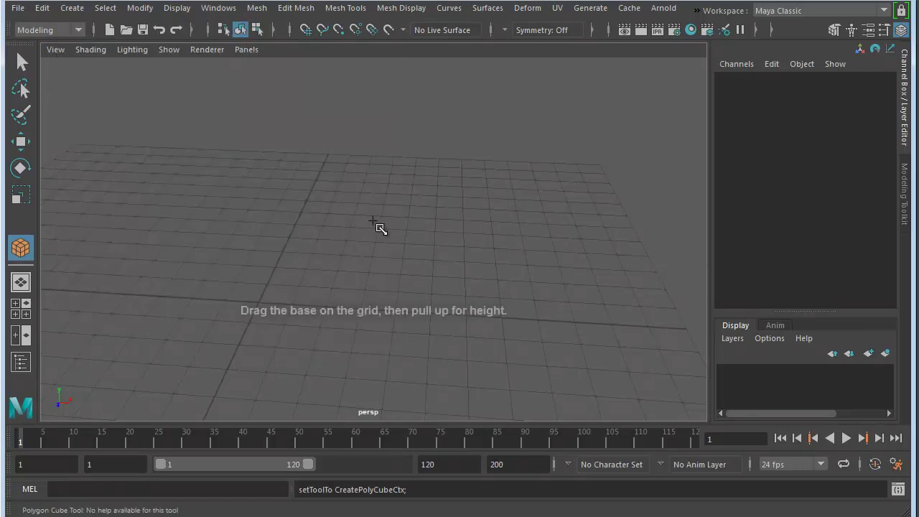
drag(320, 259, 671, 284)
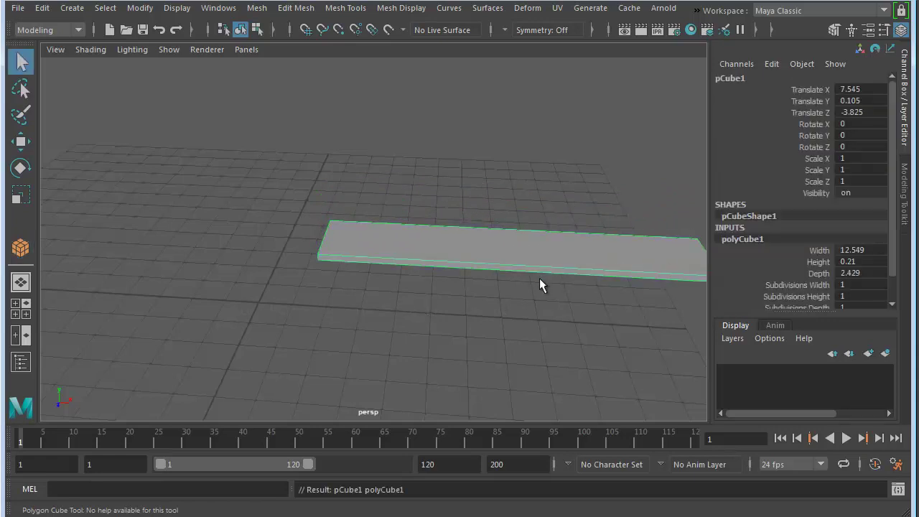
key(f)
alt+drag(460, 278, 478, 264)
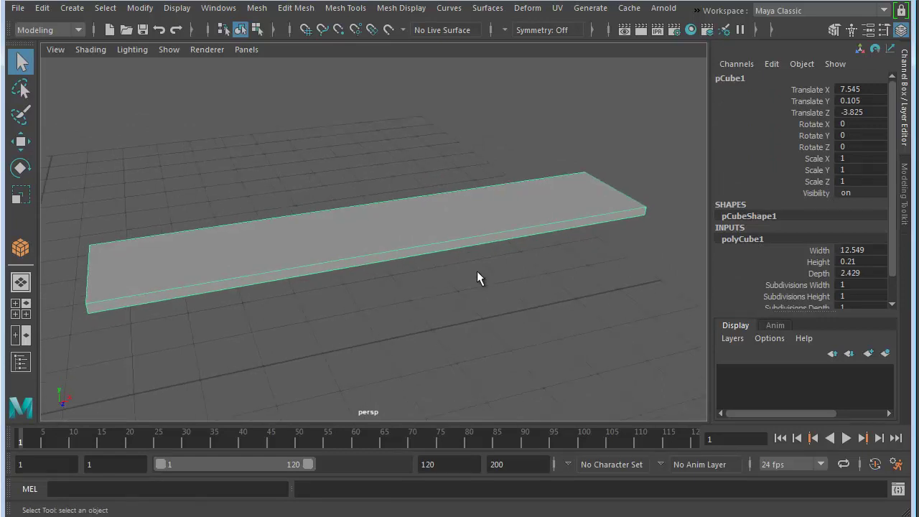
Set the polyCube1 width to 15 in the Attribute Editor.
key(ctrl+a)
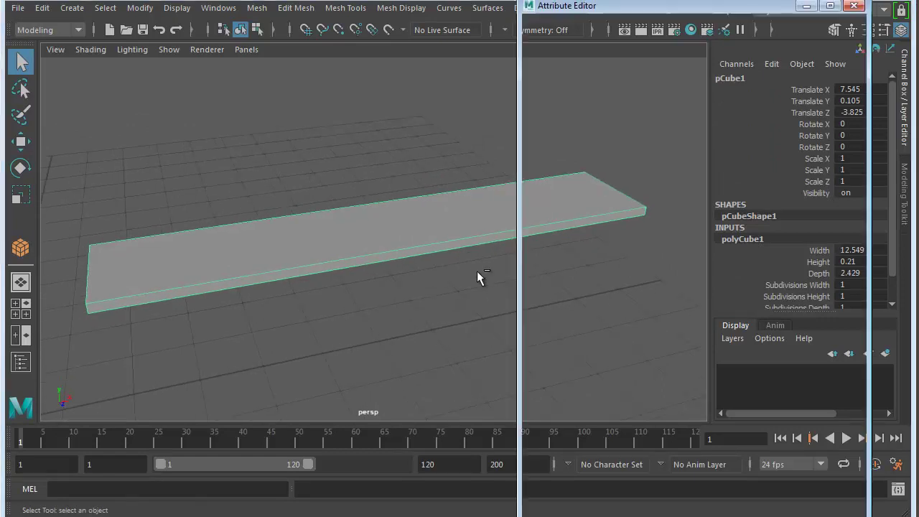
click(671, 48)
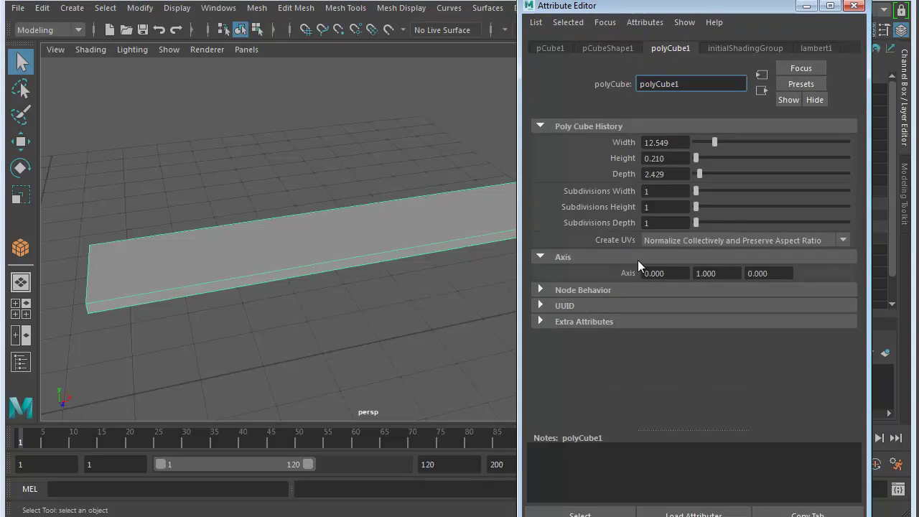
click(676, 143)
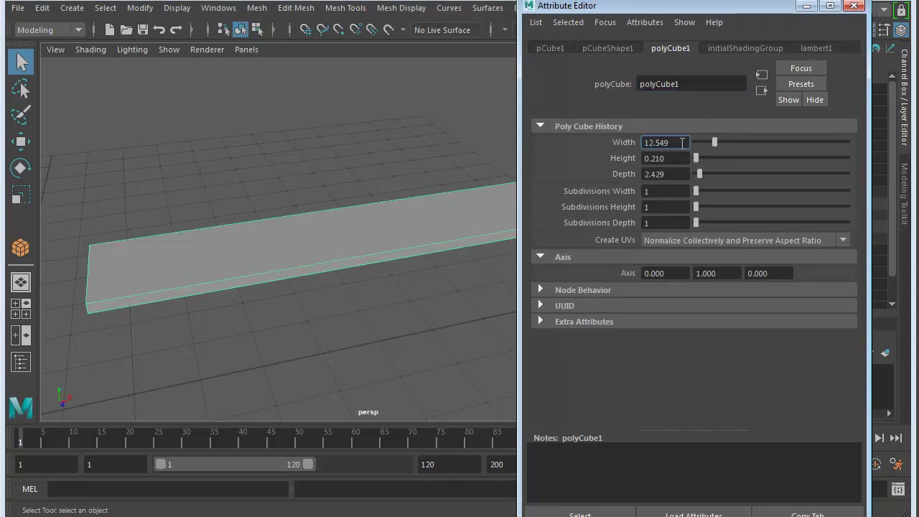
key(Return)
text(152)
key(Return)
text(15)
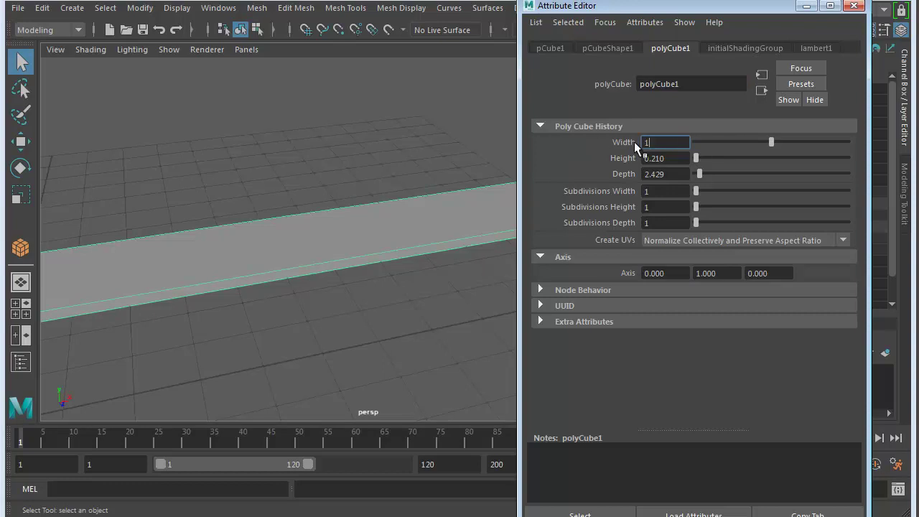
key(Return)
Set height 0.2, depth 2.5 and Subdivisions Width to 25.
drag(671, 159, 595, 156)
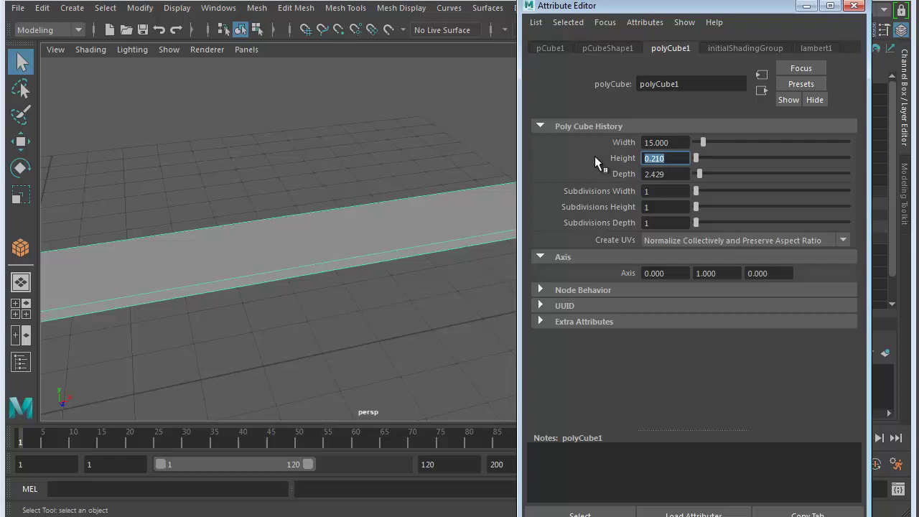
text(0.2)
key(Return)
click(670, 174)
drag(671, 174, 591, 177)
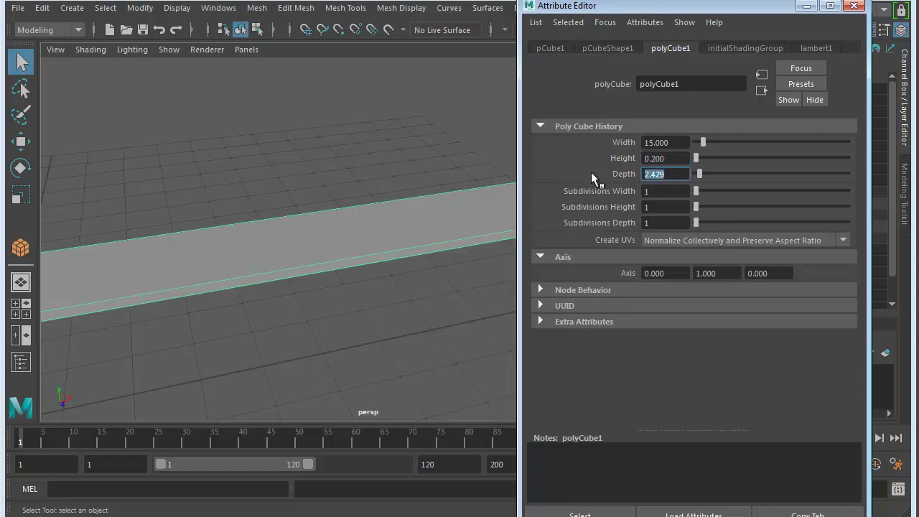
text(2.5)
key(Return)
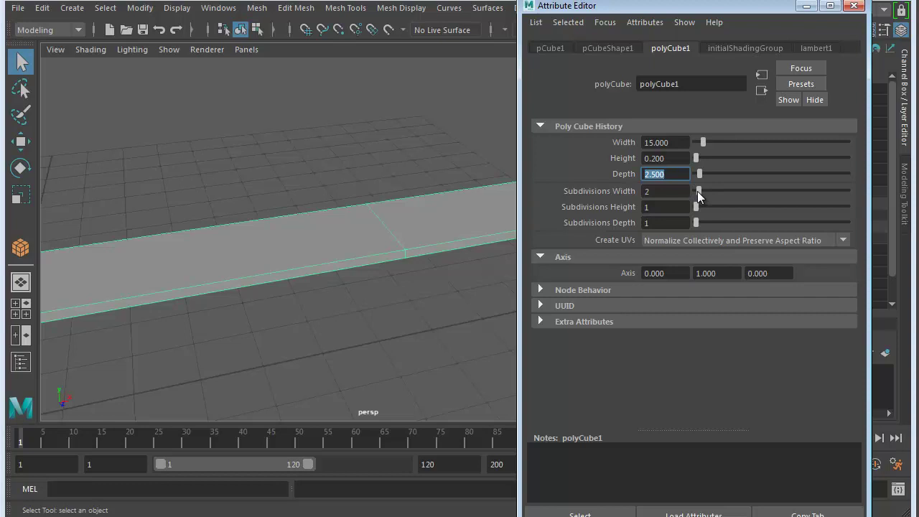
drag(697, 191, 721, 191)
drag(719, 191, 768, 190)
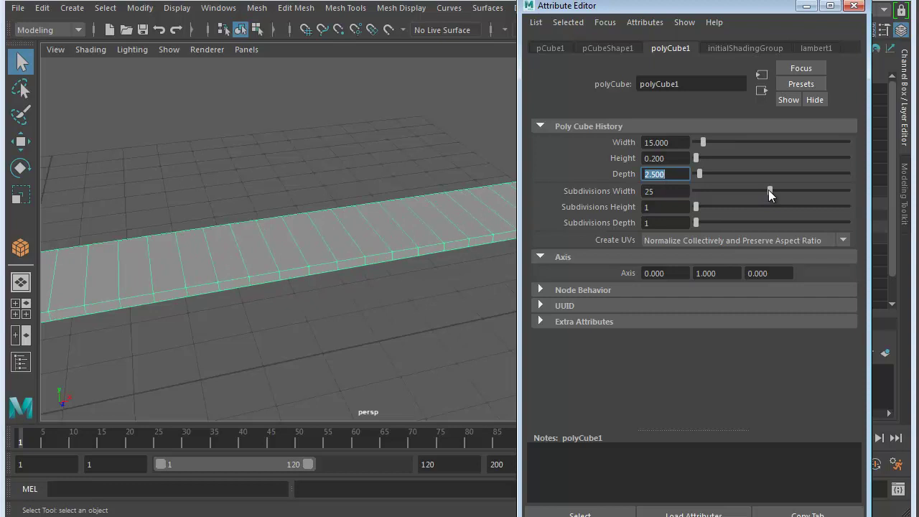
Close the Attribute Editor and orbit around the 25-segment 15 × 0.2 × 2.5 plank.
click(854, 5)
alt+drag(440, 314, 396, 324)
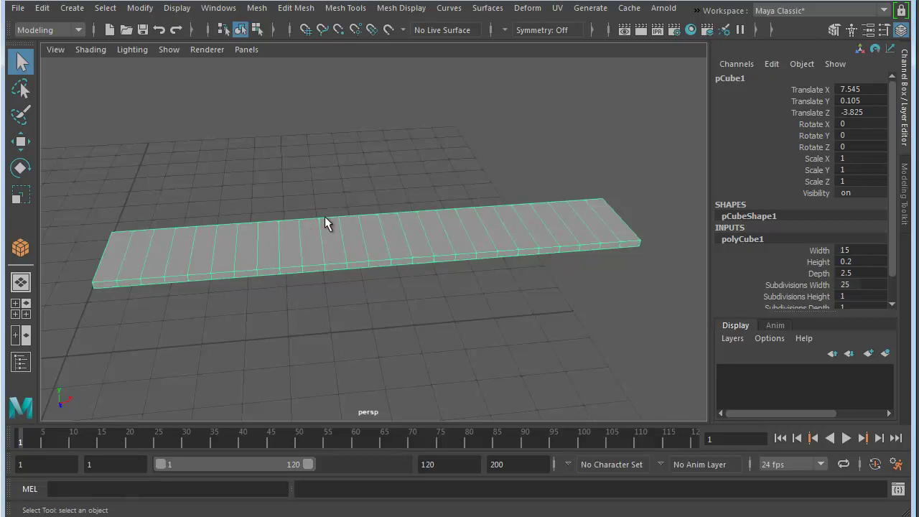
alt+drag(342, 273, 383, 254)
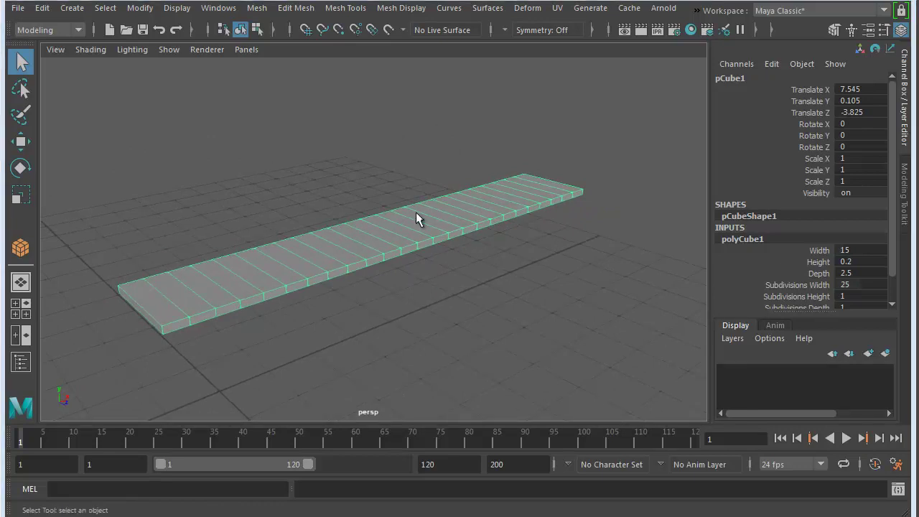
alt+drag(361, 285, 394, 285)
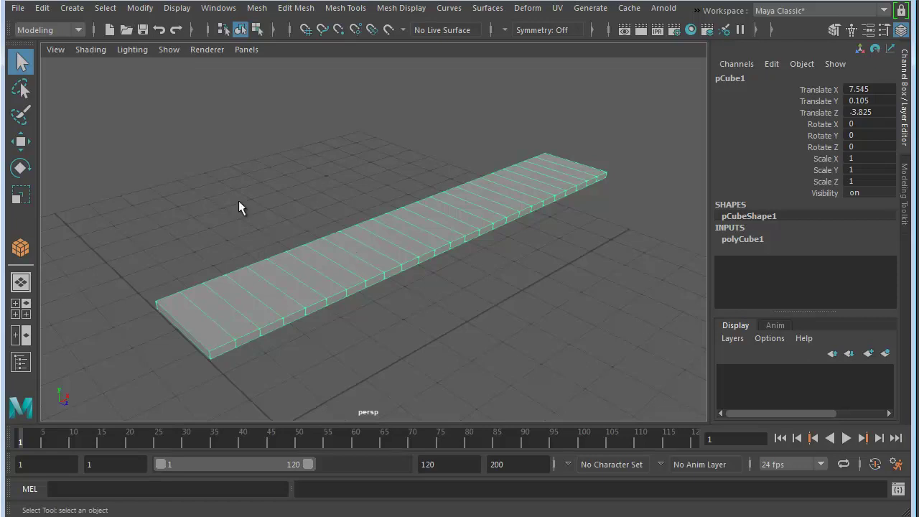
Freeze pCube1's transformations and delete its construction history.
click(139, 8)
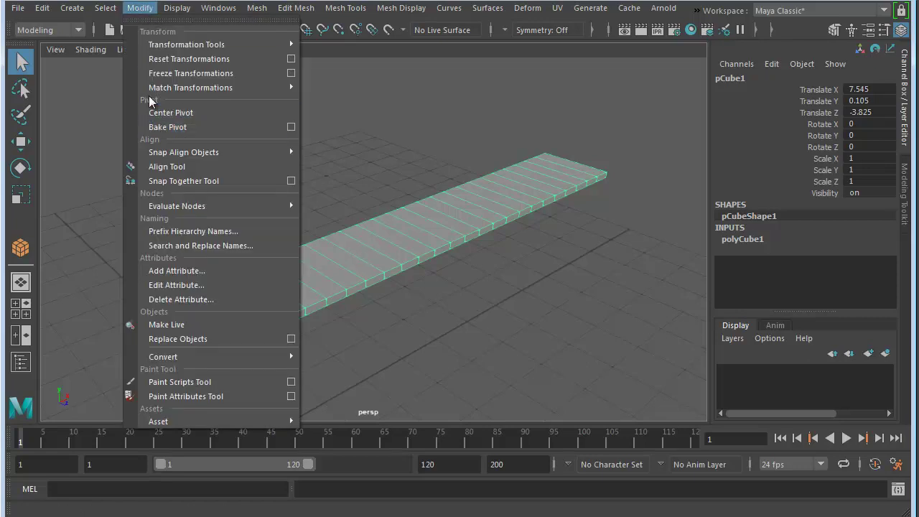
click(204, 74)
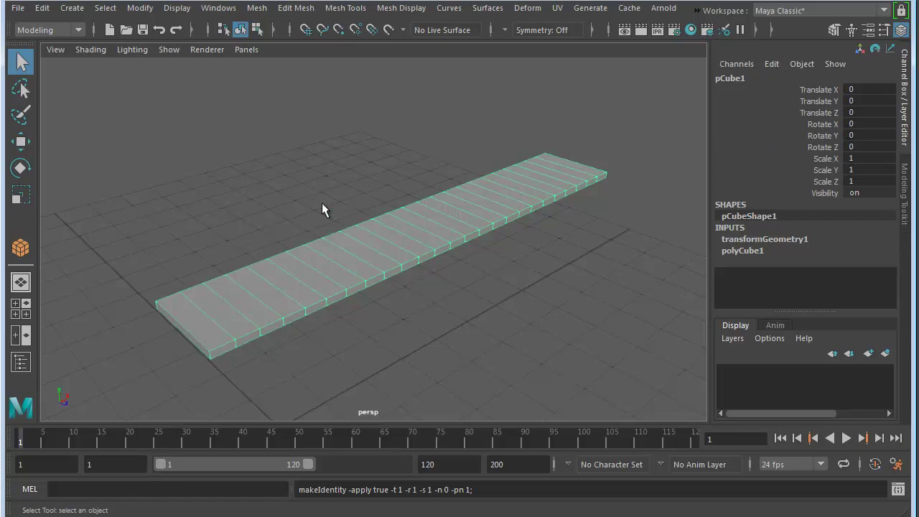
click(44, 9)
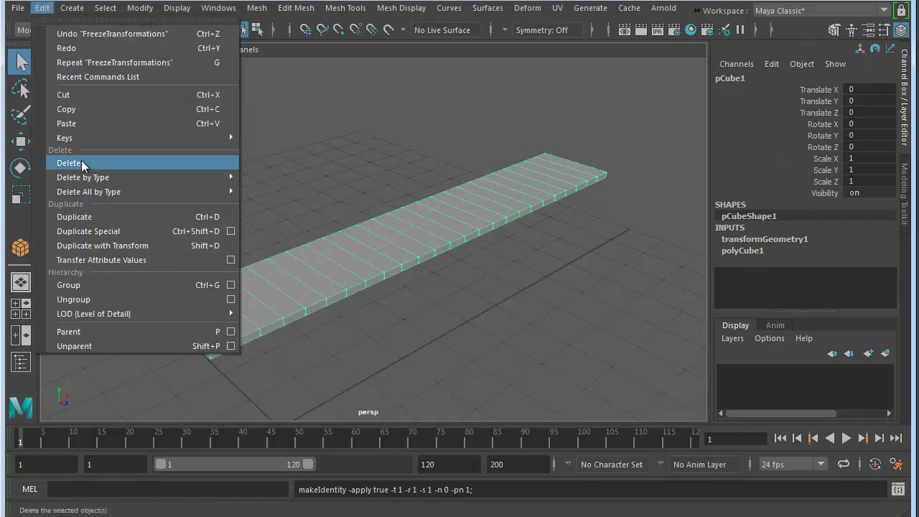
mouse_move(85, 178)
click(277, 190)
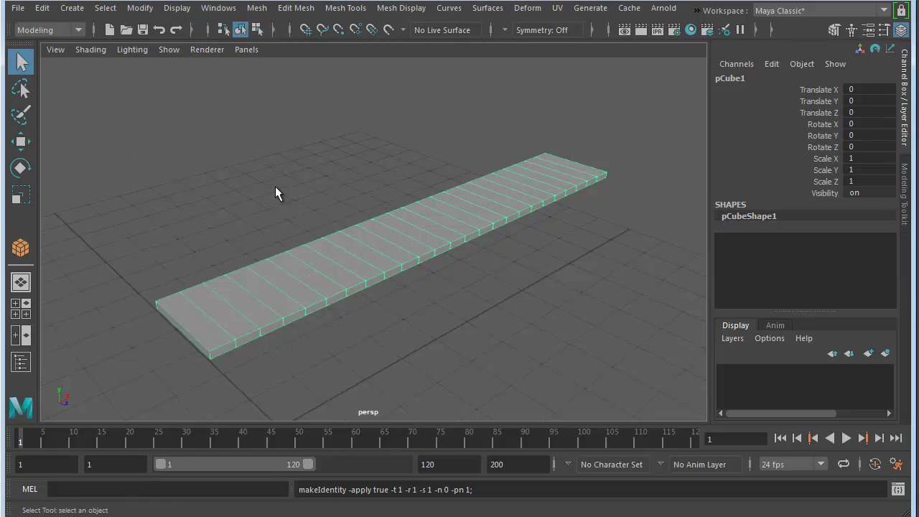
alt+drag(380, 326, 392, 304)
Show the four views in wireframe and frame the plank in each.
key(space)
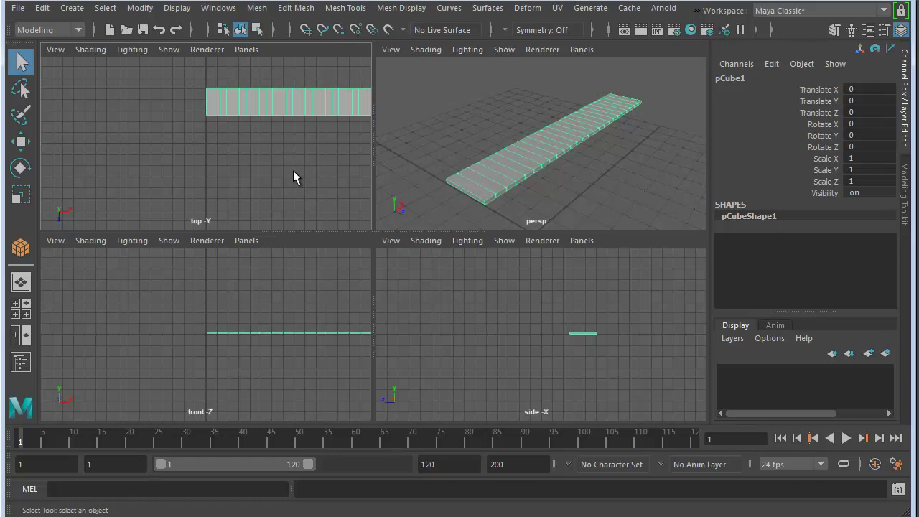
alt+middle_drag(277, 158, 184, 162)
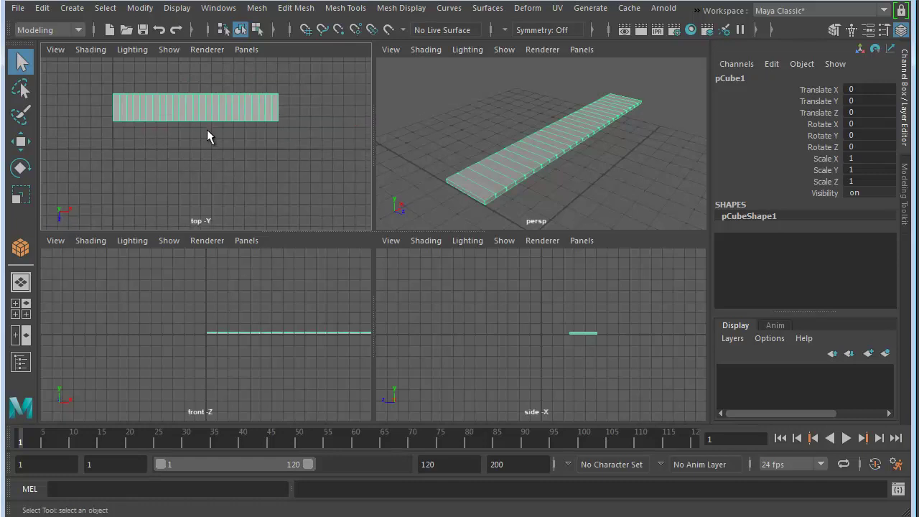
key(4)
key(4)
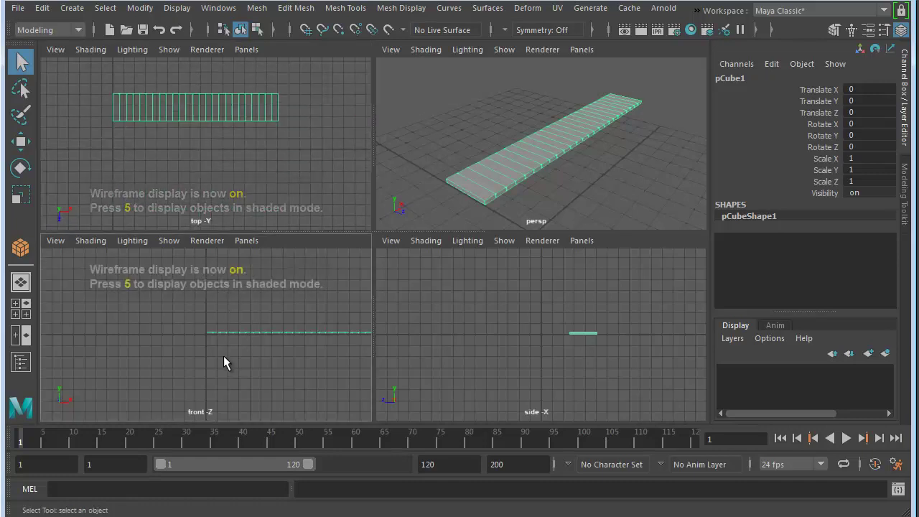
key(4)
scroll(575, 336, up, 3)
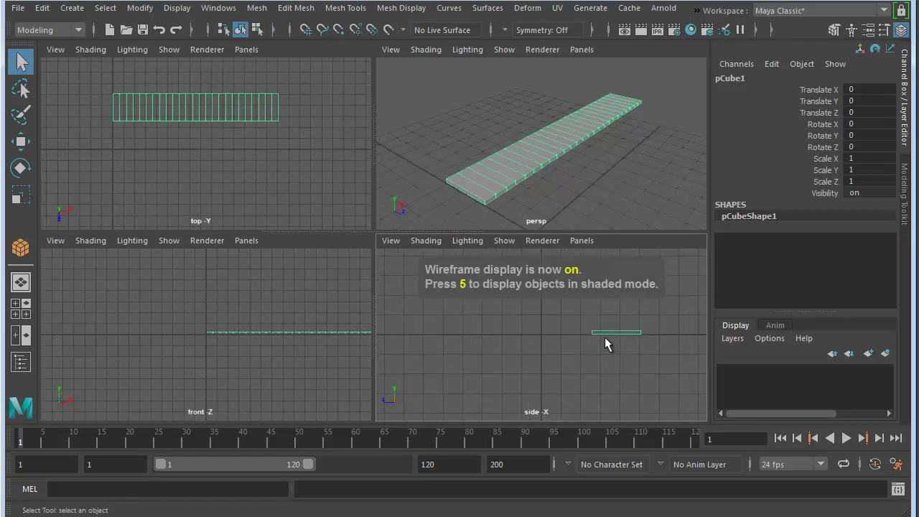
key(f)
key(4)
key(f)
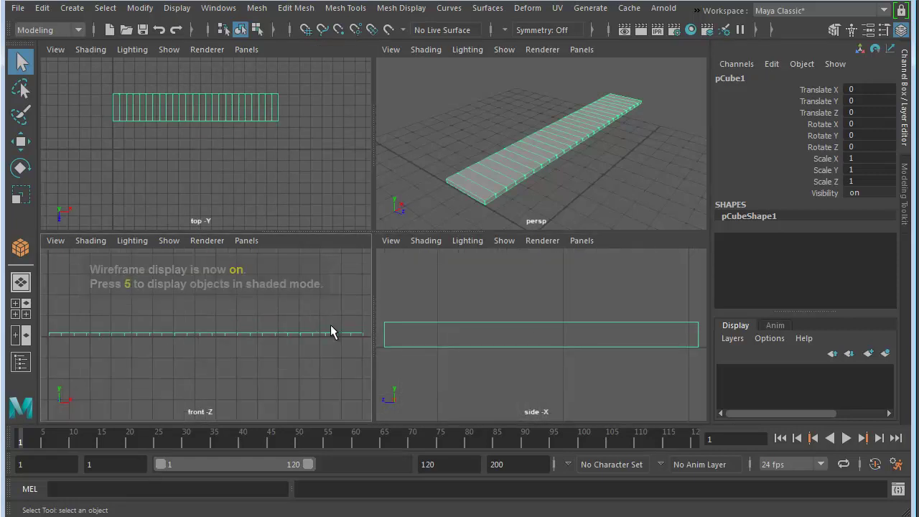
key(f)
Maximize the top view with the plank zoomed out and centred.
key(space)
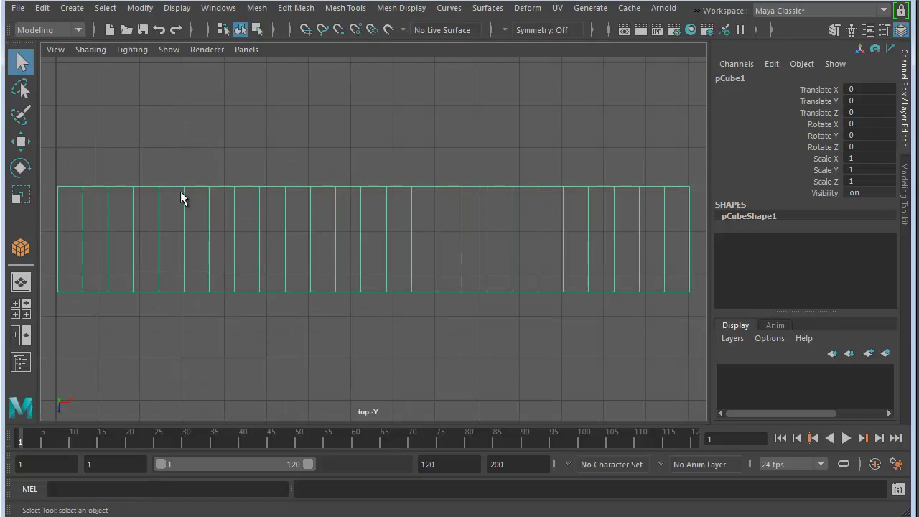
alt+right_drag(330, 284, 301, 279)
alt+middle_drag(301, 279, 301, 242)
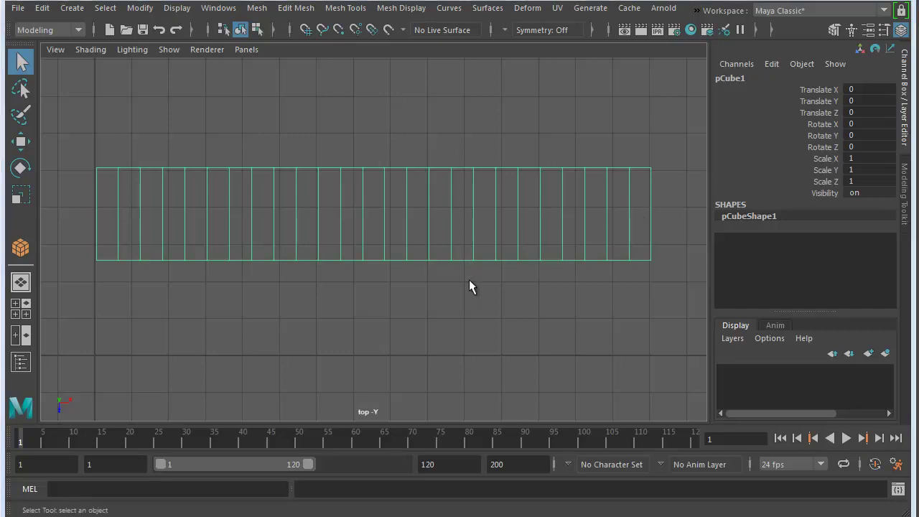
Switch the menu set from Modeling to Rigging and open the Skeleton menu.
click(78, 31)
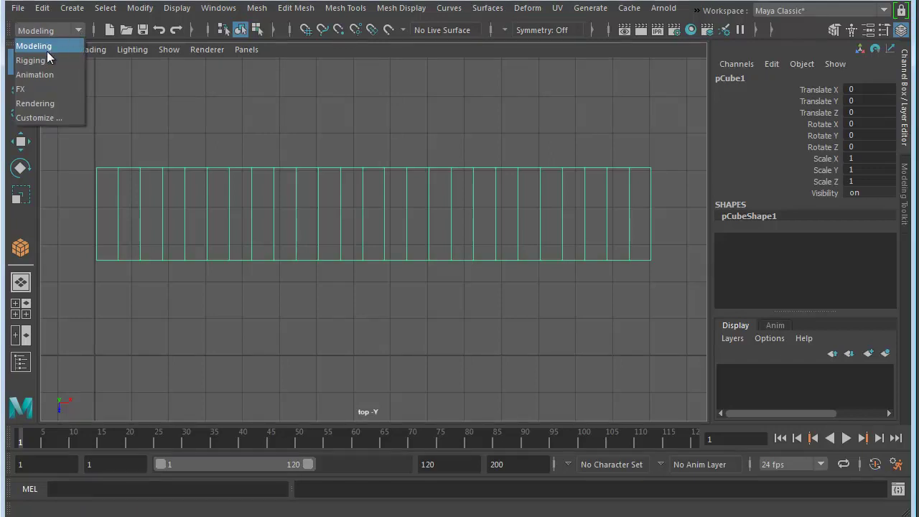
click(30, 61)
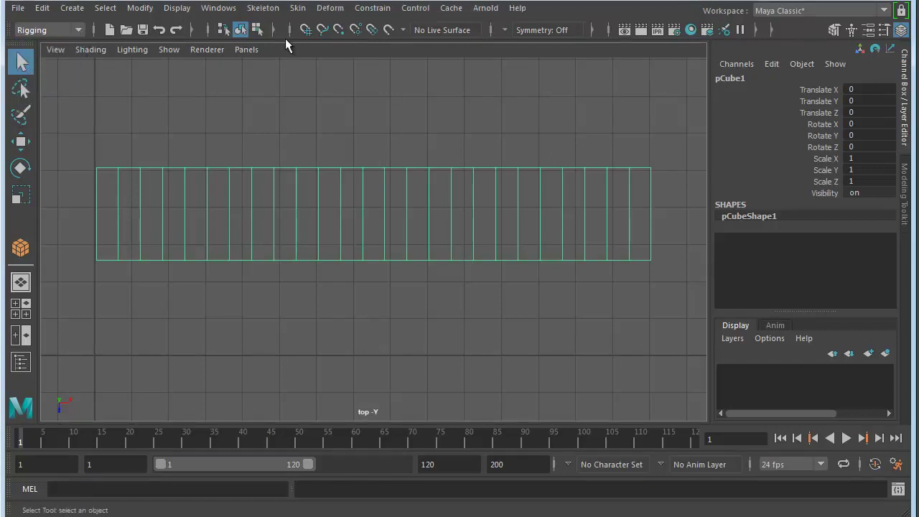
click(262, 8)
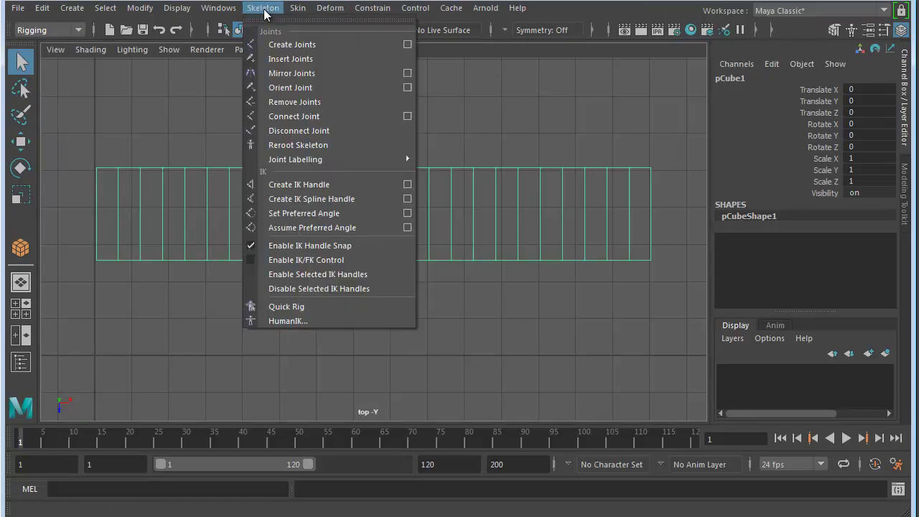
Place six joints along the plank's centre line from its left end to its right end.
click(285, 45)
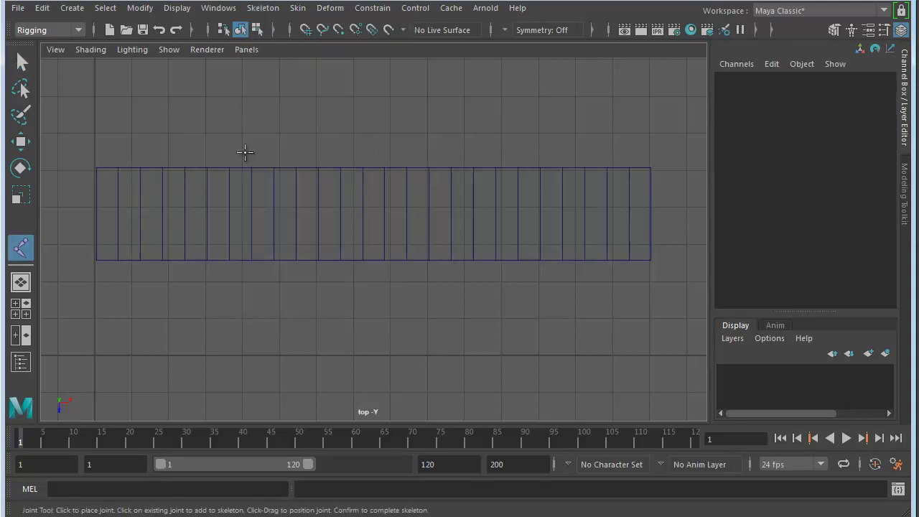
click(97, 216)
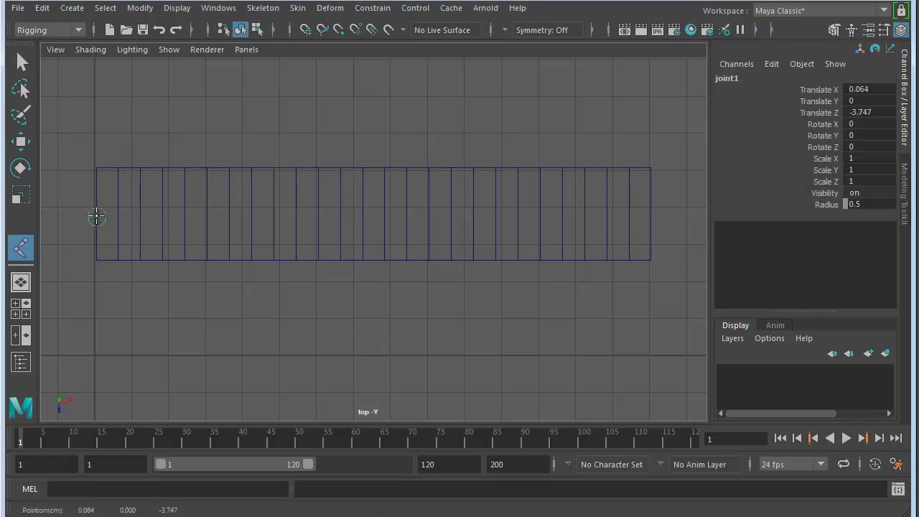
click(229, 218)
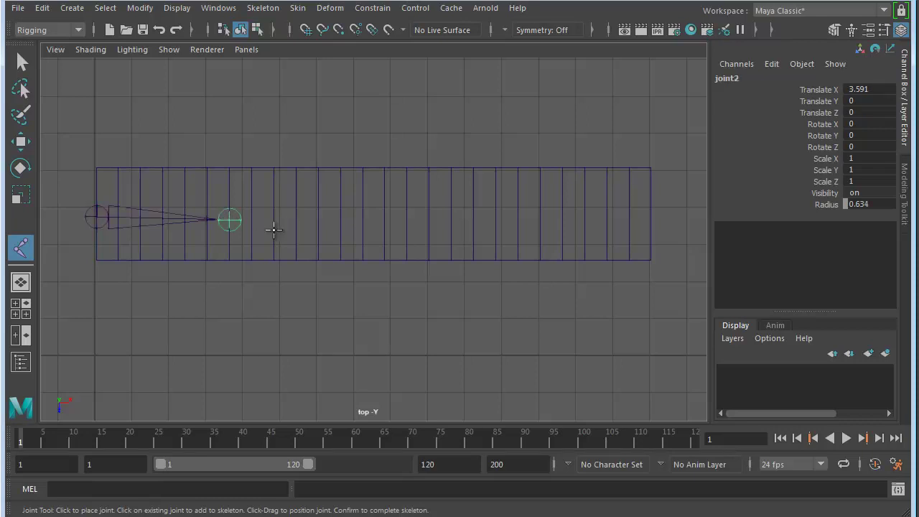
click(341, 219)
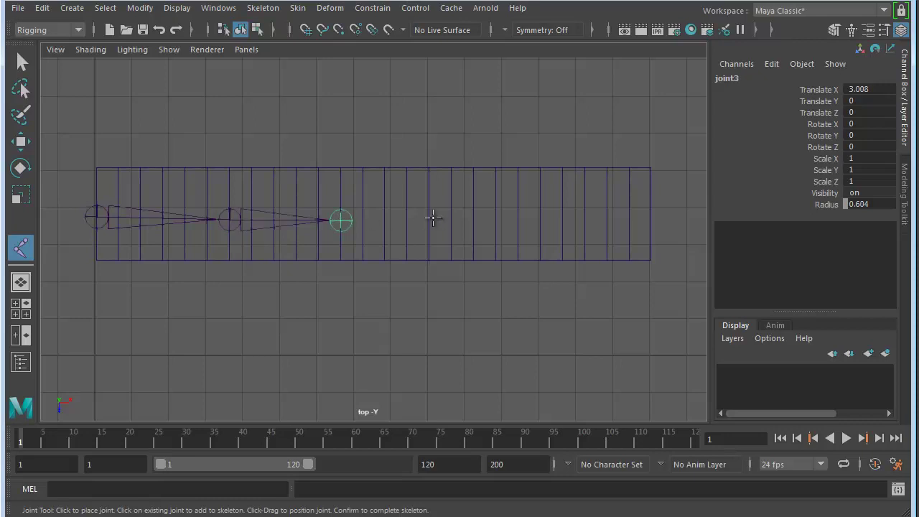
click(450, 217)
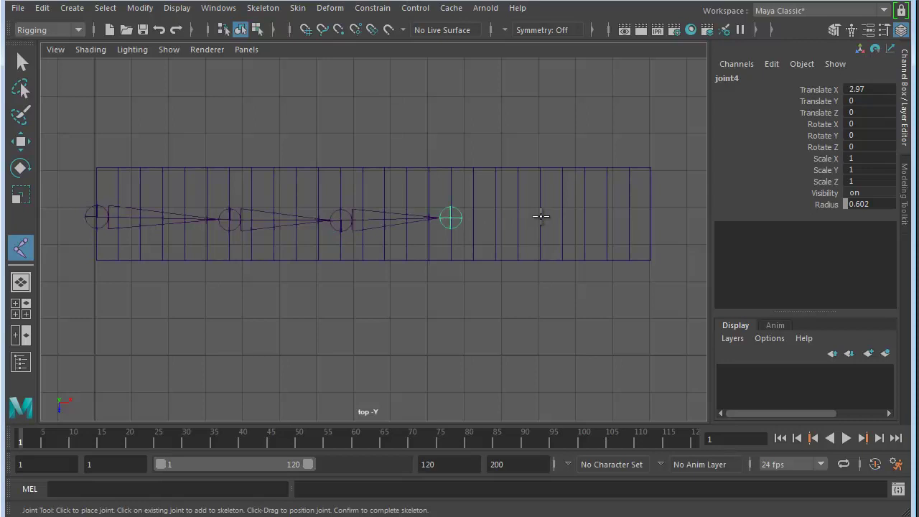
click(563, 216)
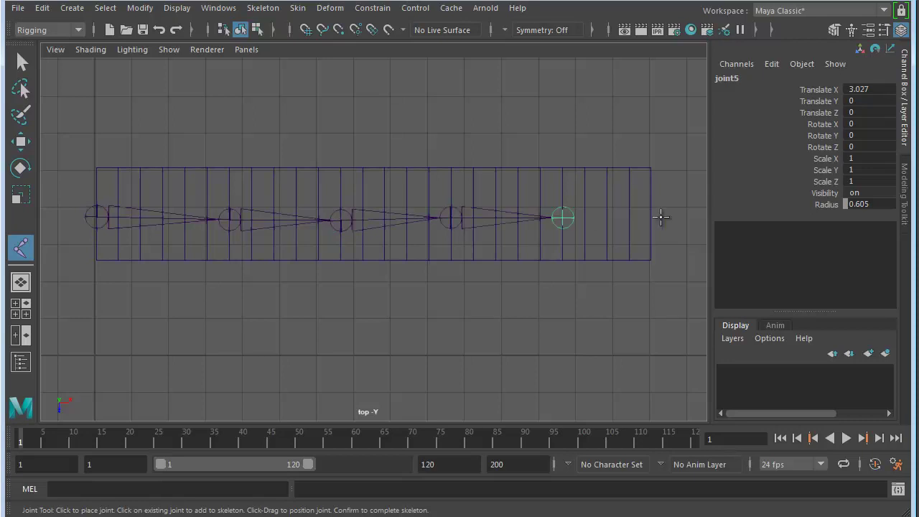
click(651, 216)
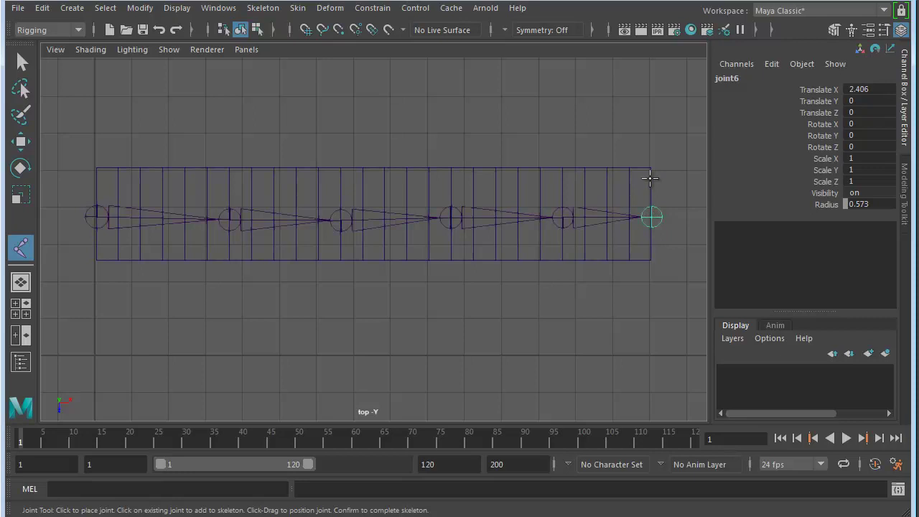
key(q)
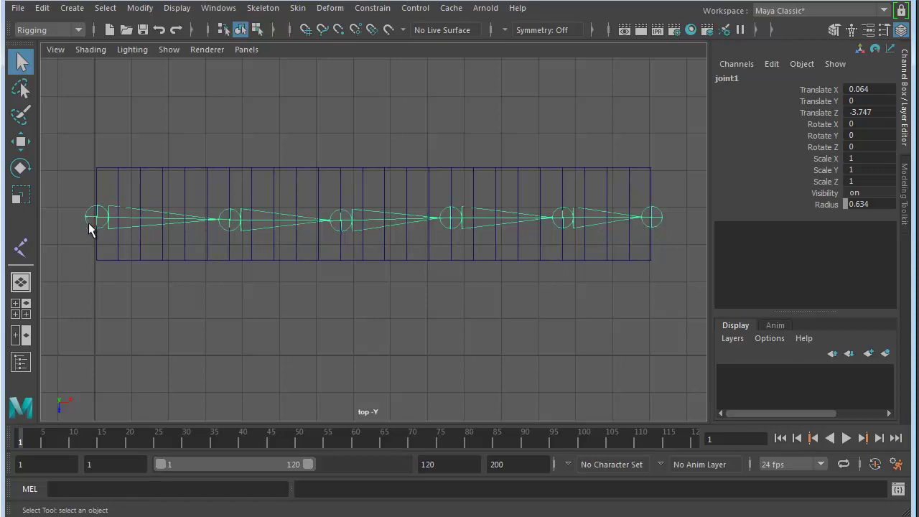
key(e)
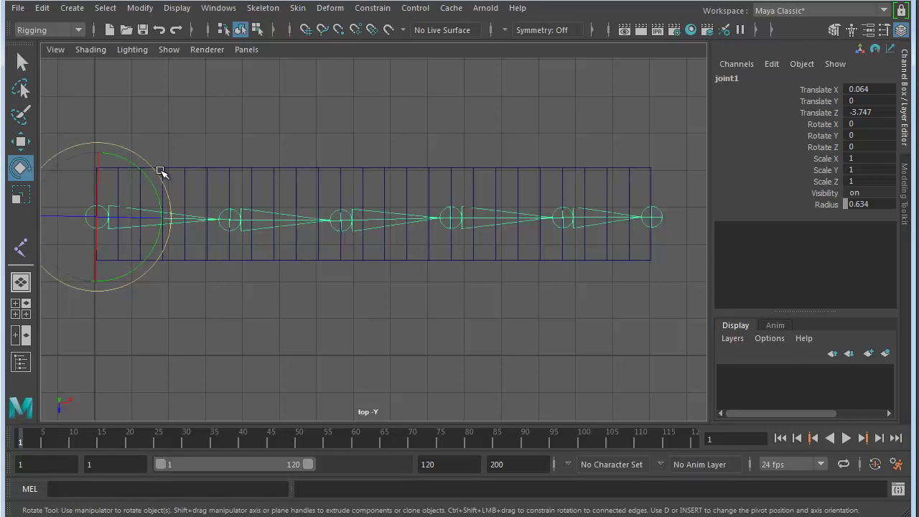
mouse_move(160, 176)
mouse_down()
mouse_move(119, 150)
mouse_move(168, 203)
mouse_move(143, 158)
mouse_move(128, 150)
mouse_move(158, 192)
mouse_move(153, 175)
mouse_up()
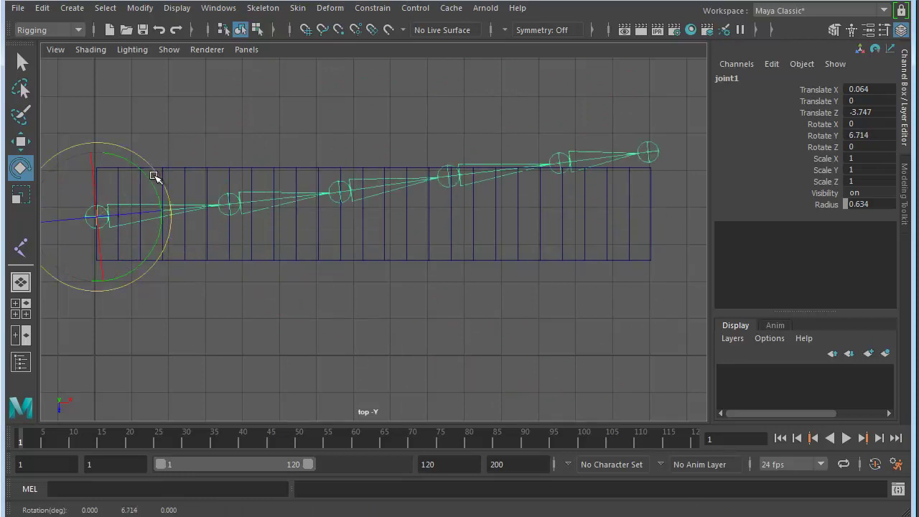
key(ctrl+z)
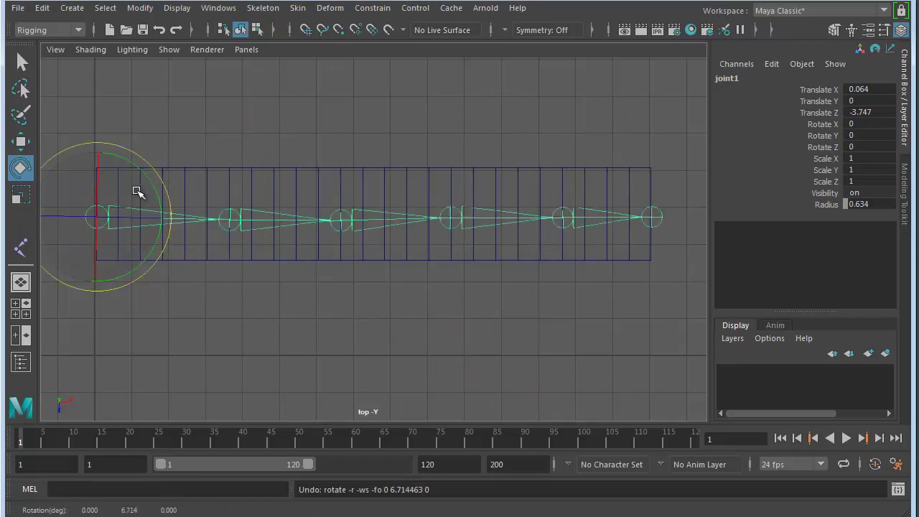
click(344, 217)
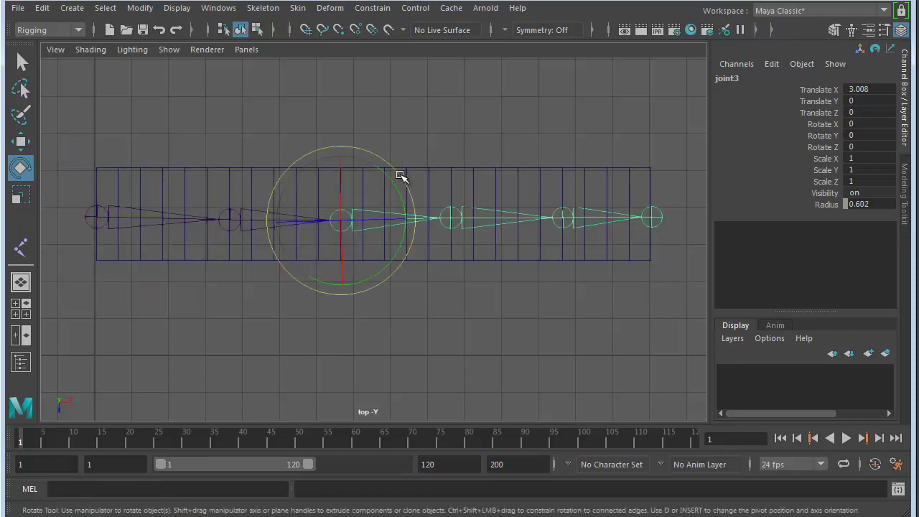
drag(402, 179, 423, 169)
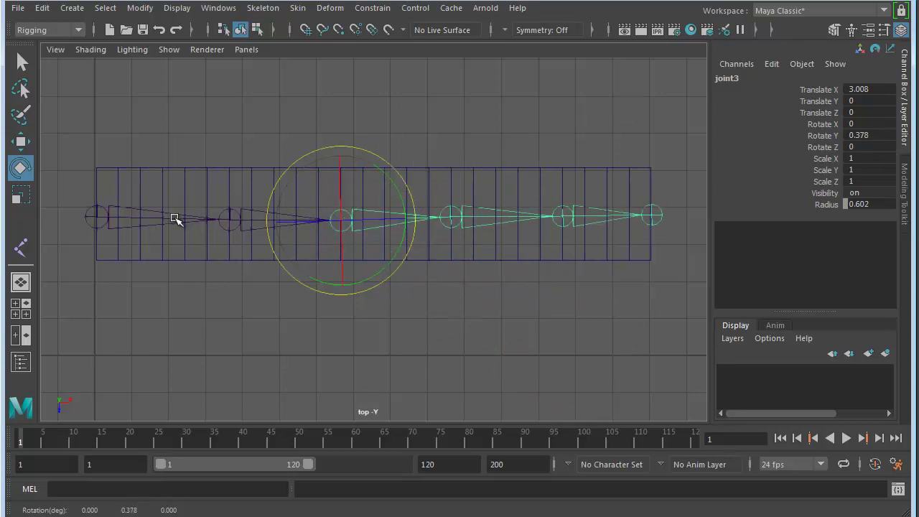
key(ctrl+z)
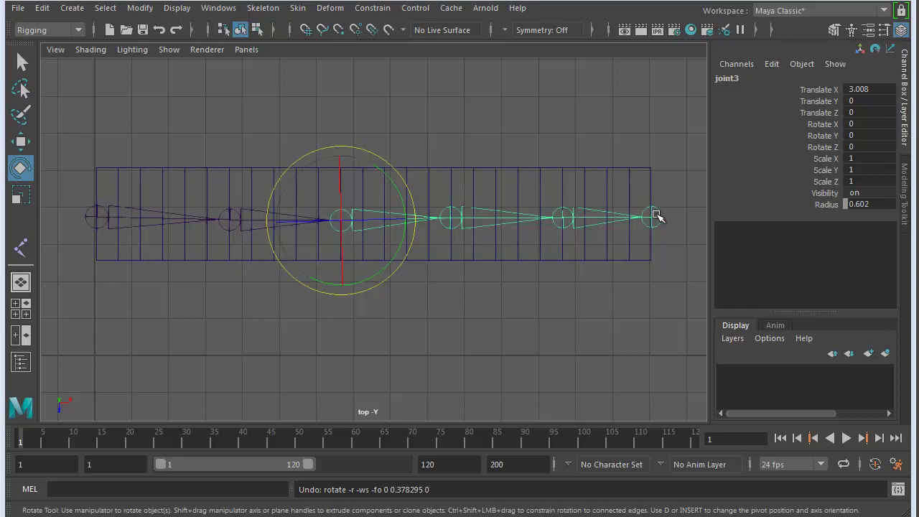
click(88, 217)
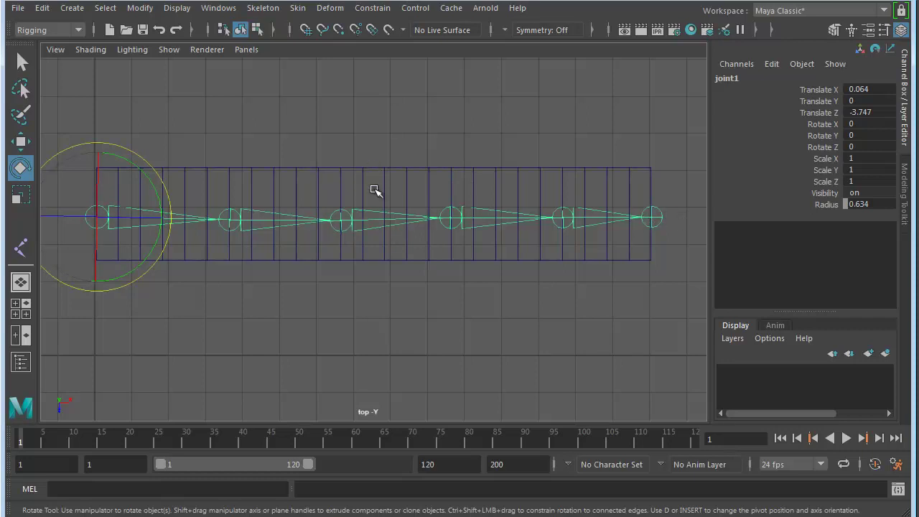
Nudge the chain, joint2 and joint6 slightly along Z onto the plank's centre line.
key(w)
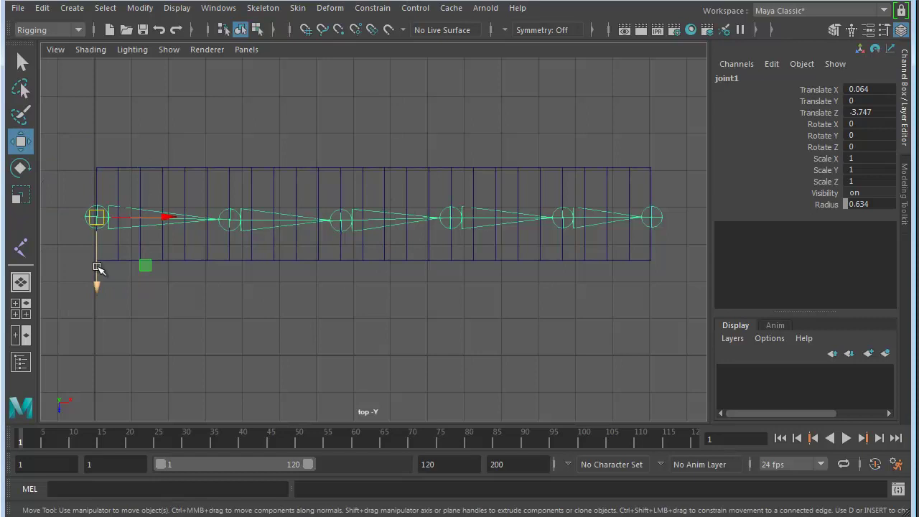
drag(98, 267, 94, 262)
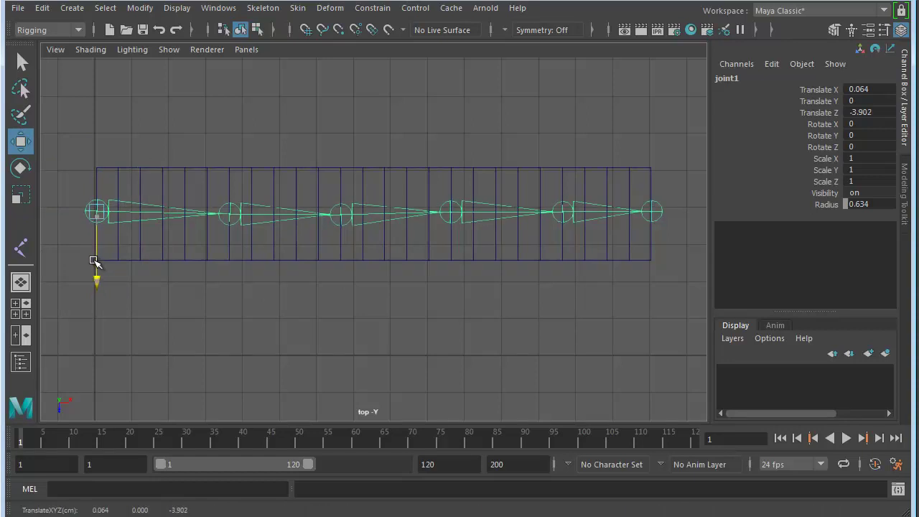
click(233, 211)
drag(233, 233, 233, 231)
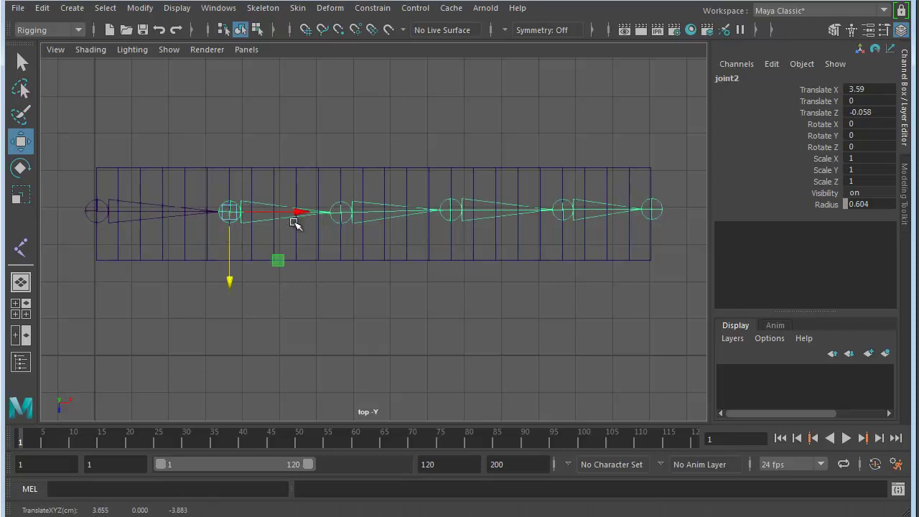
click(335, 215)
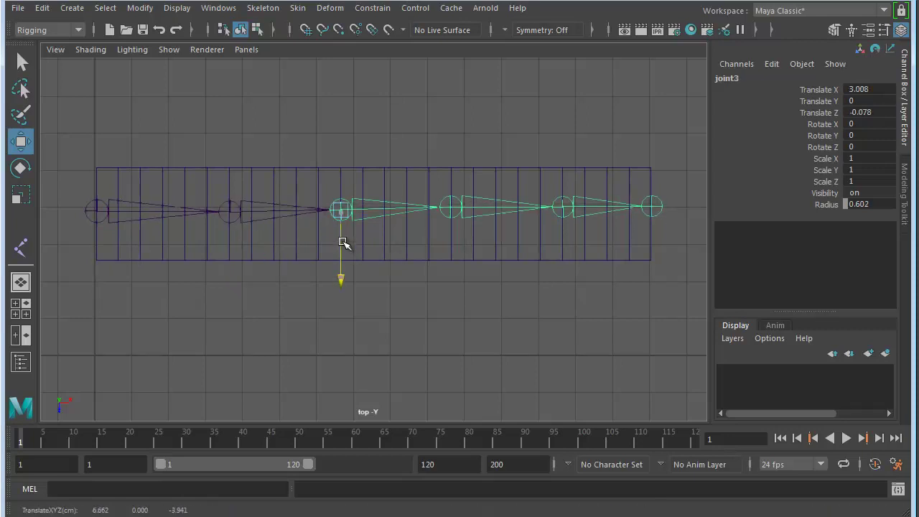
click(448, 214)
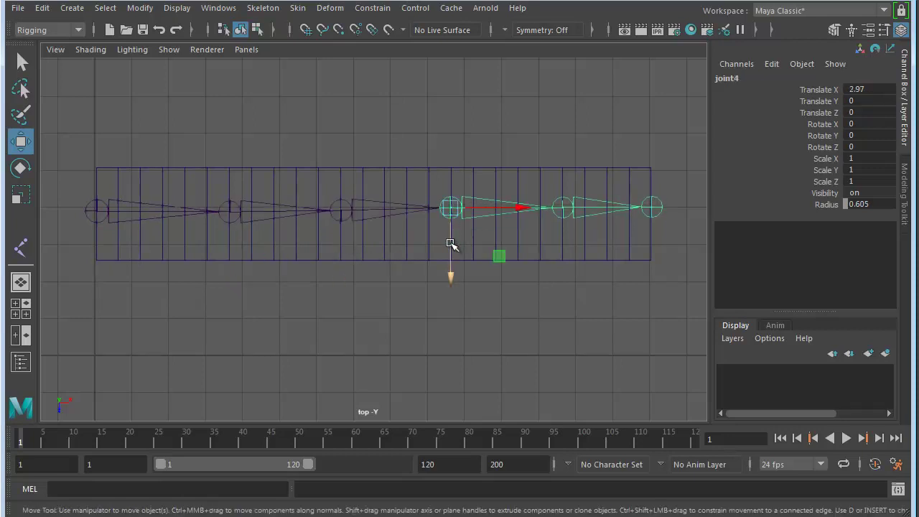
click(555, 217)
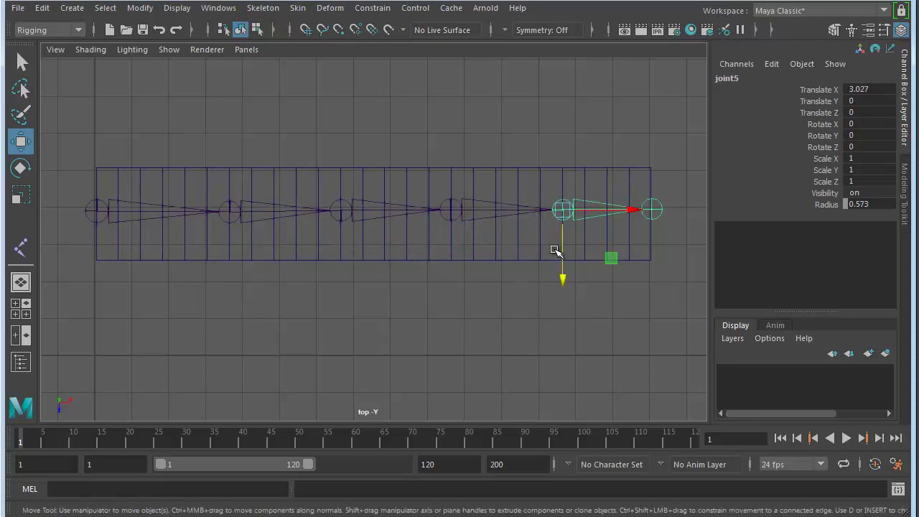
click(659, 214)
middle_drag(656, 240, 654, 242)
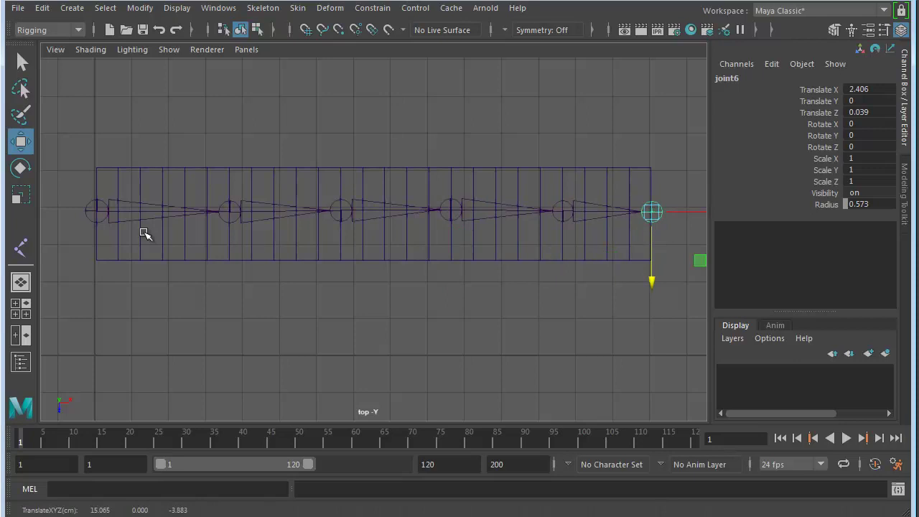
Move the whole chain from joint1 to centre it on the plank, at translate Z -3.844.
click(87, 217)
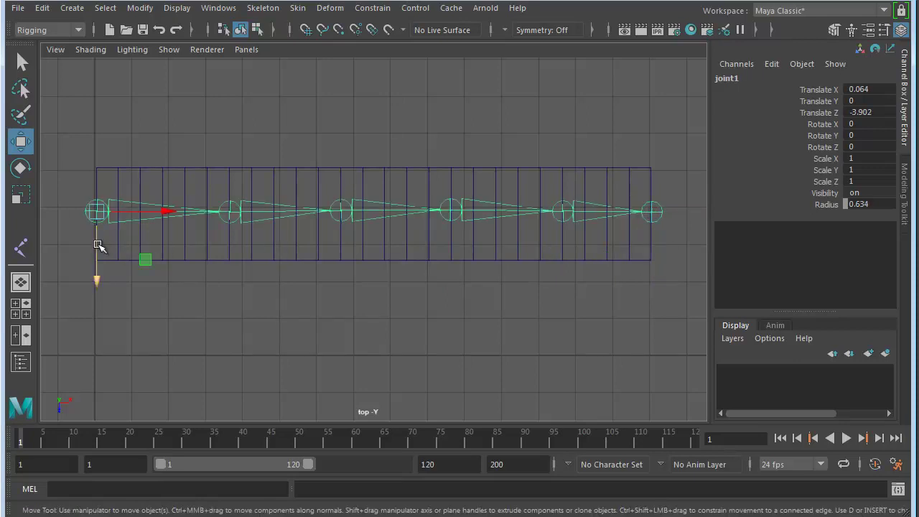
middle_drag(98, 246, 97, 250)
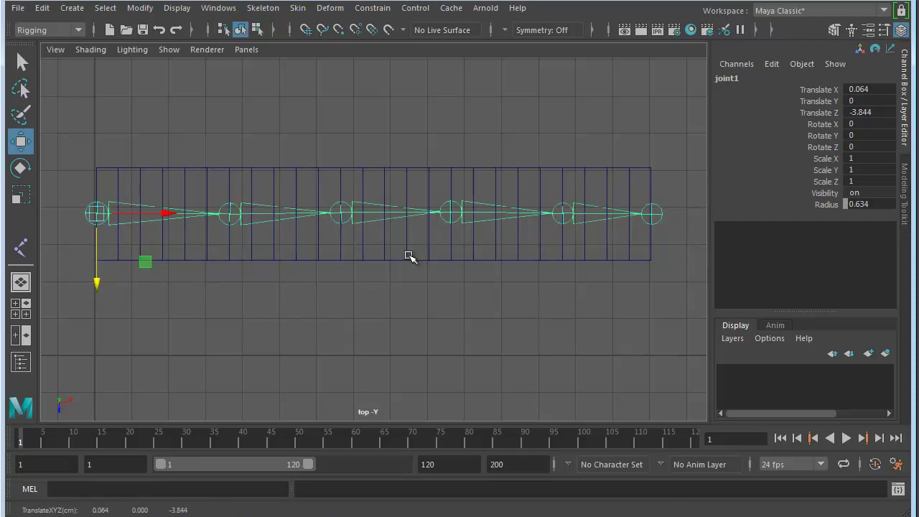
alt+middle_drag(410, 263, 417, 267)
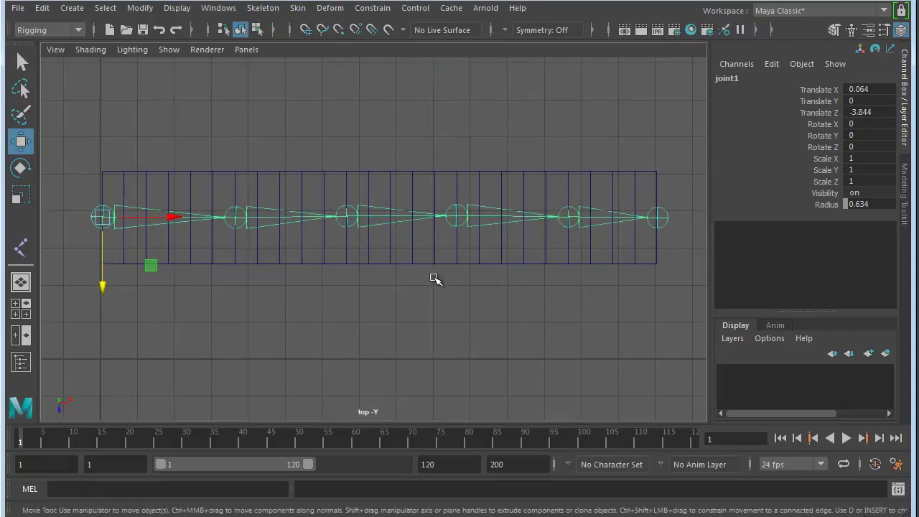
Orbit the enlarged perspective view low to check the chain's height in the plank.
key(e)
click(476, 319)
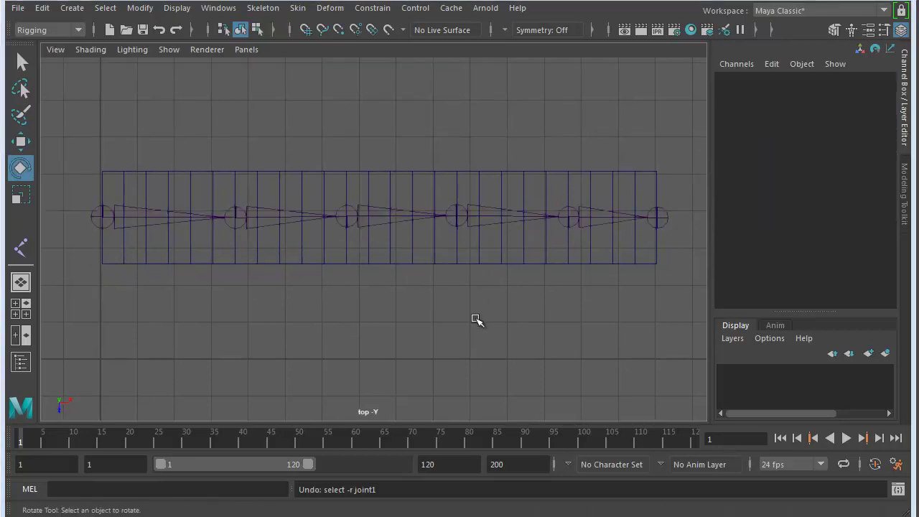
alt+middle_drag(476, 318, 472, 322)
key(space)
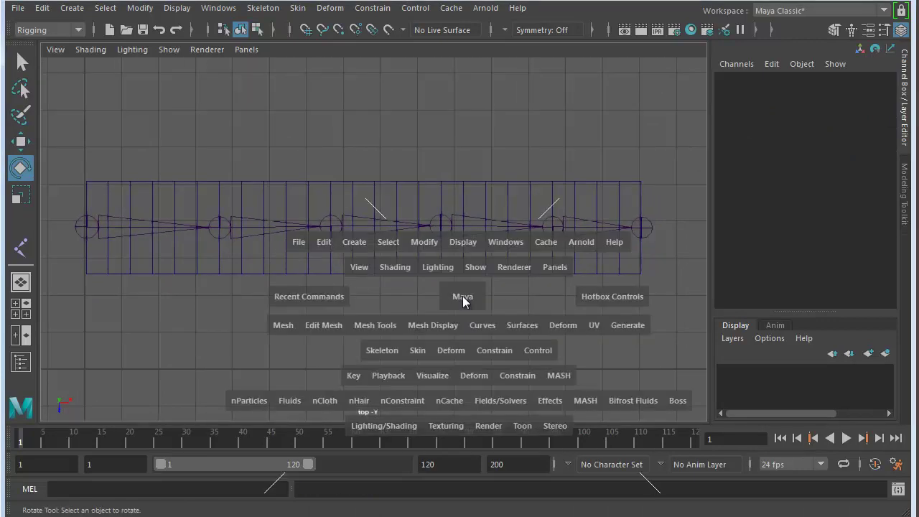
key(space)
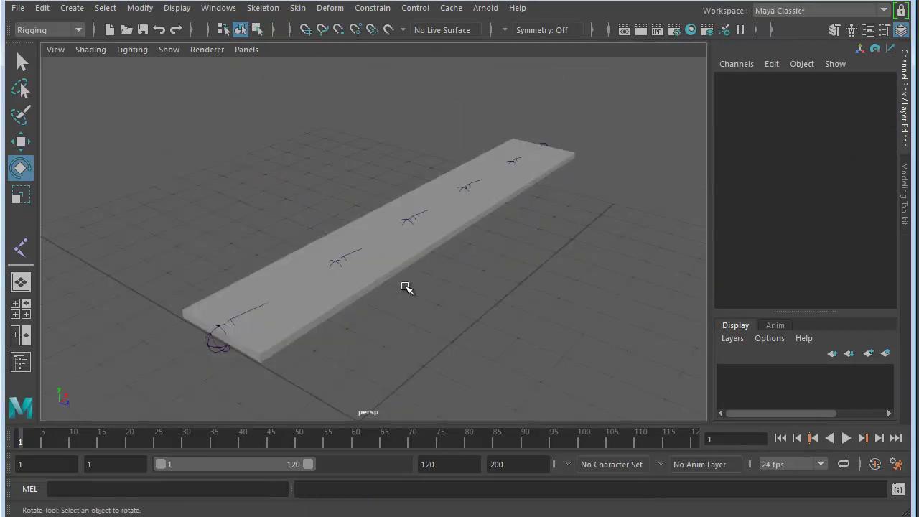
alt+drag(406, 288, 395, 267)
alt+right_drag(396, 266, 581, 268)
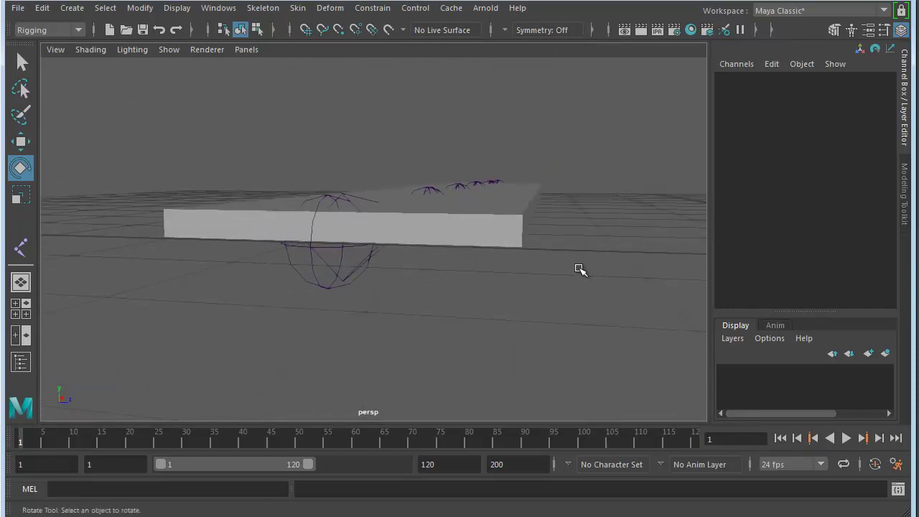
alt+drag(581, 269, 537, 262)
mouse_move(501, 268)
alt+mouse_down()
mouse_move(484, 267)
mouse_move(495, 269)
alt+mouse_up()
In the front view, raise joint1 to translate Y 0.095, the plank's mid-thickness.
key(space)
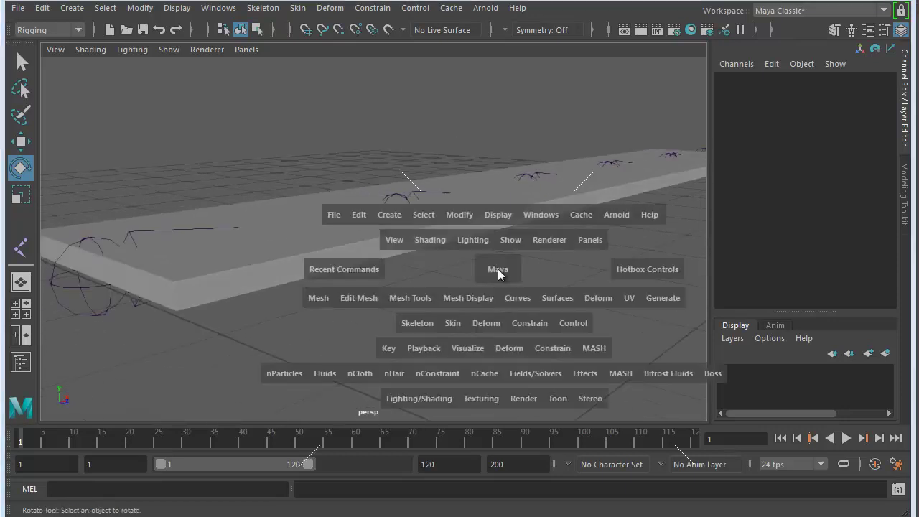
key(space)
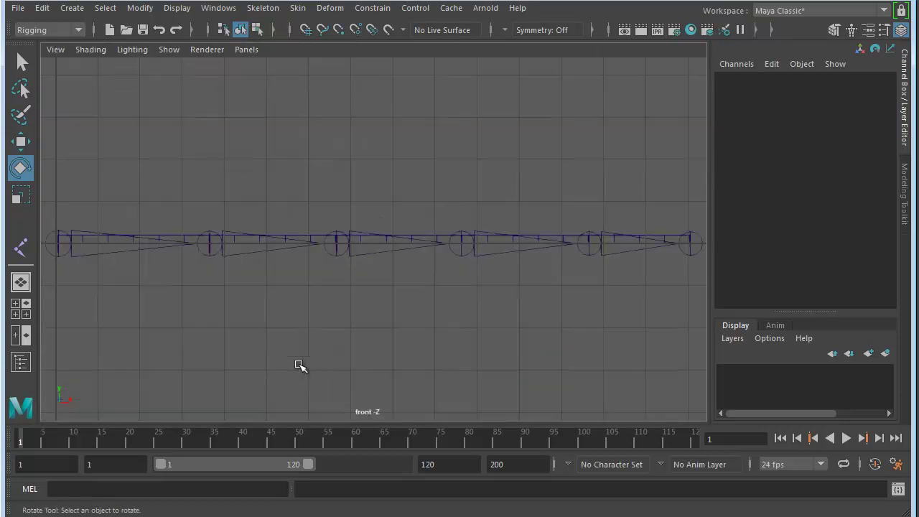
alt+middle_drag(297, 365, 478, 369)
scroll(476, 322, up, 4)
alt+middle_drag(132, 309, 227, 309)
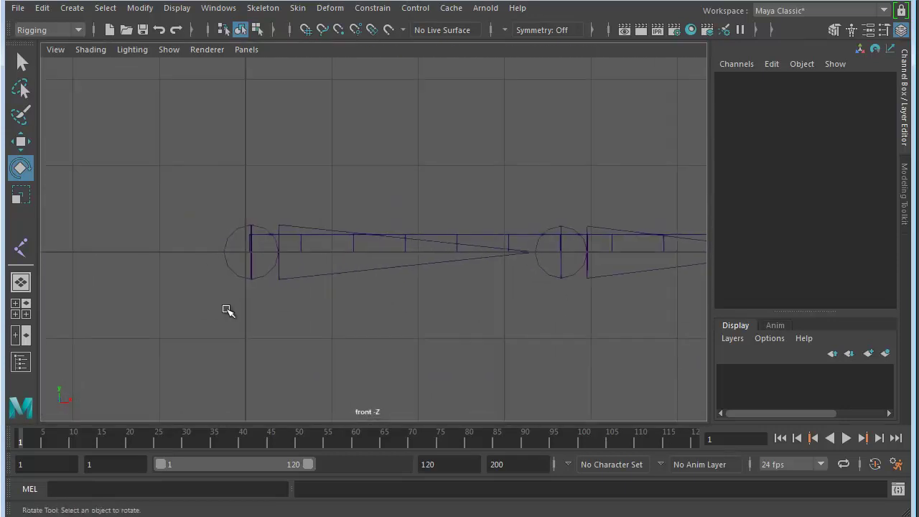
scroll(362, 304, up, 2)
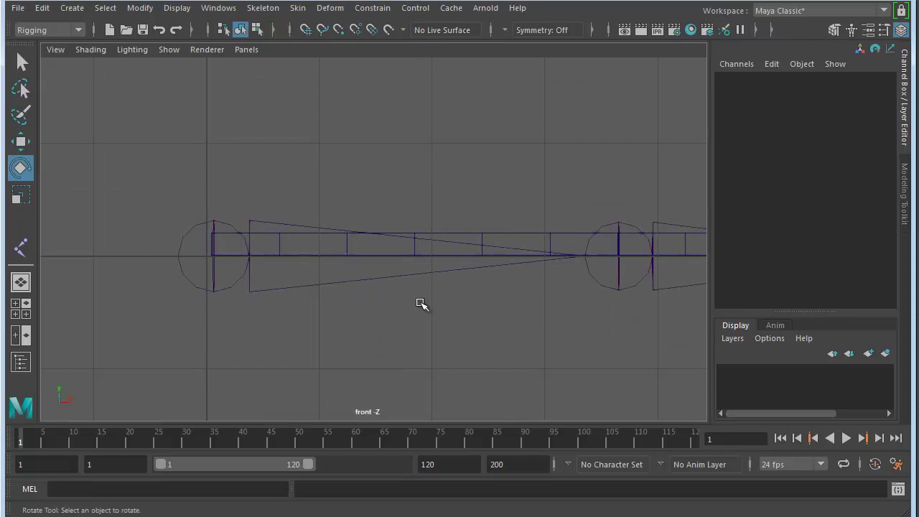
click(179, 242)
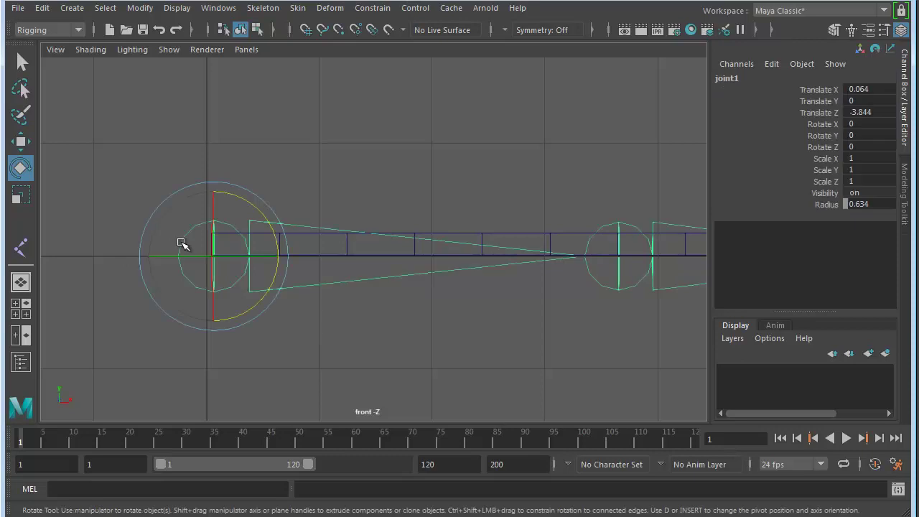
key(w)
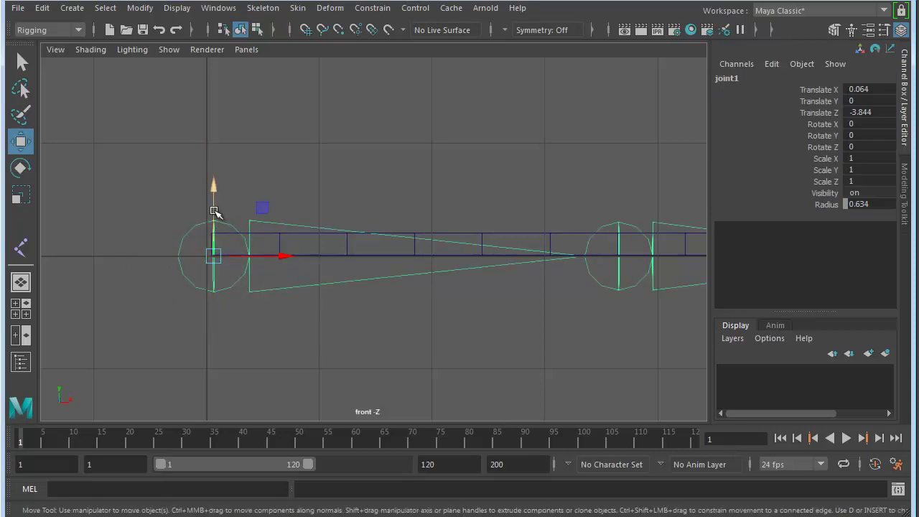
drag(213, 188, 208, 203)
Check the raised chain in perspective and select the plank pCube1.
scroll(277, 312, down, 5)
alt+middle_drag(278, 311, 153, 291)
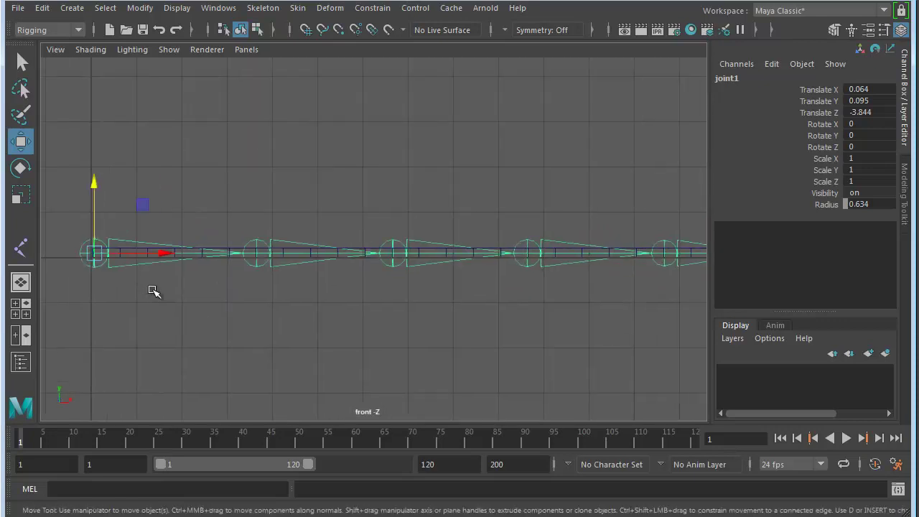
key(space)
key(space)
alt+drag(507, 269, 467, 254)
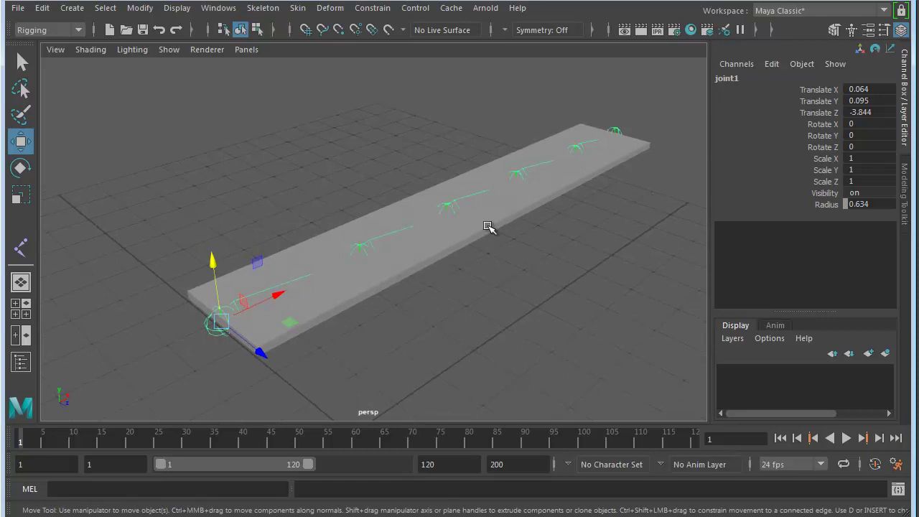
click(487, 227)
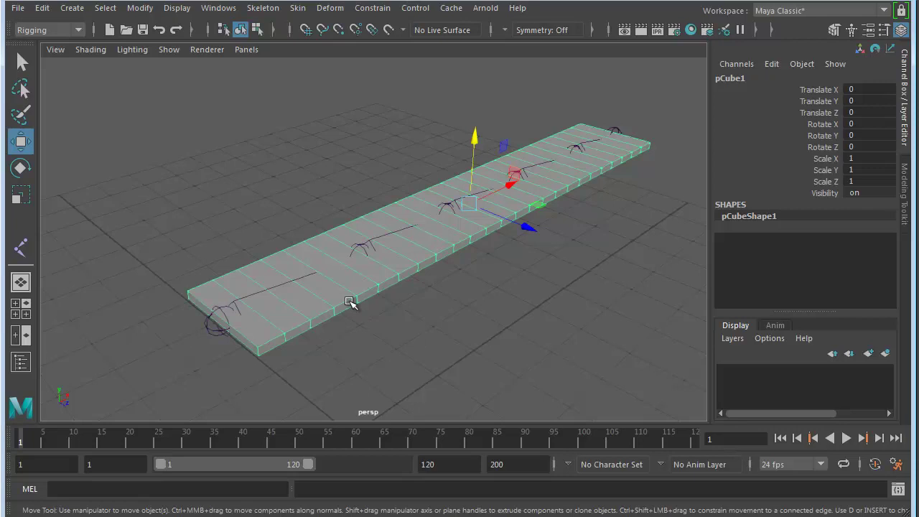
In wireframe, select joint1, then add pCube1 to the selection.
key(4)
alt+drag(455, 328, 455, 266)
click(399, 336)
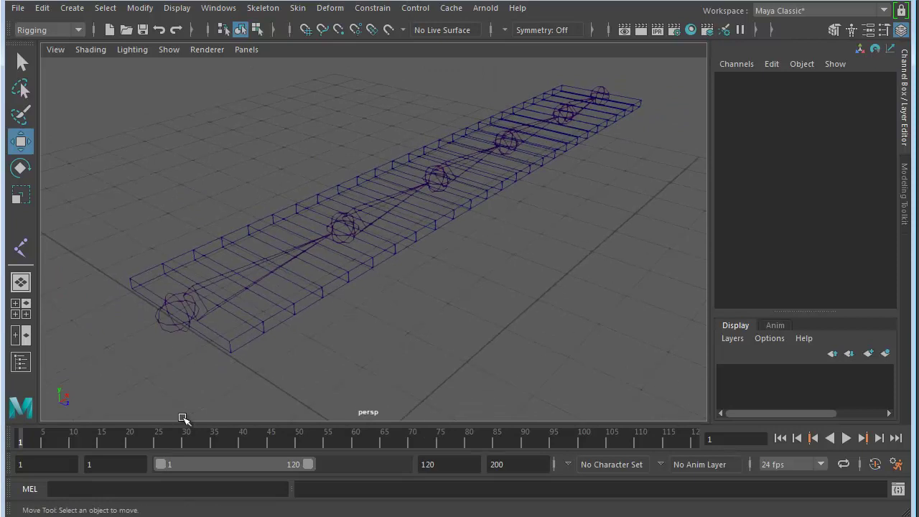
click(160, 325)
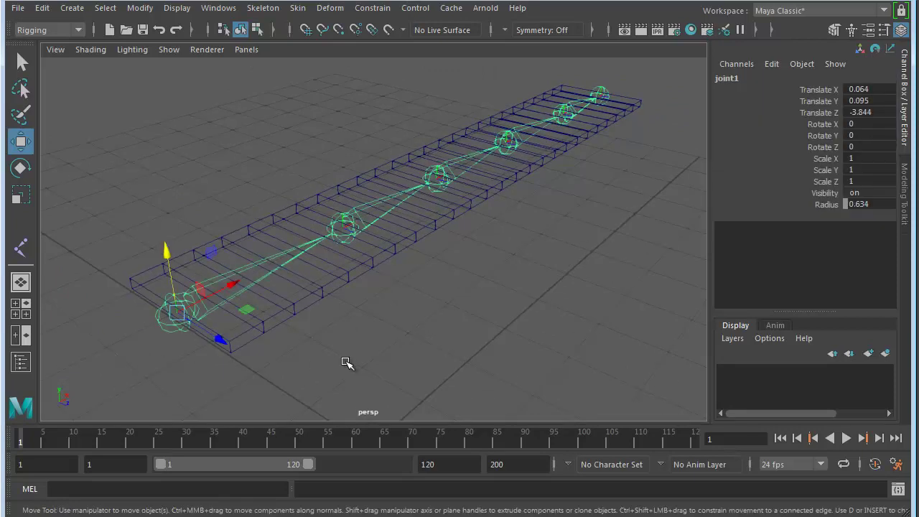
shift+click(349, 271)
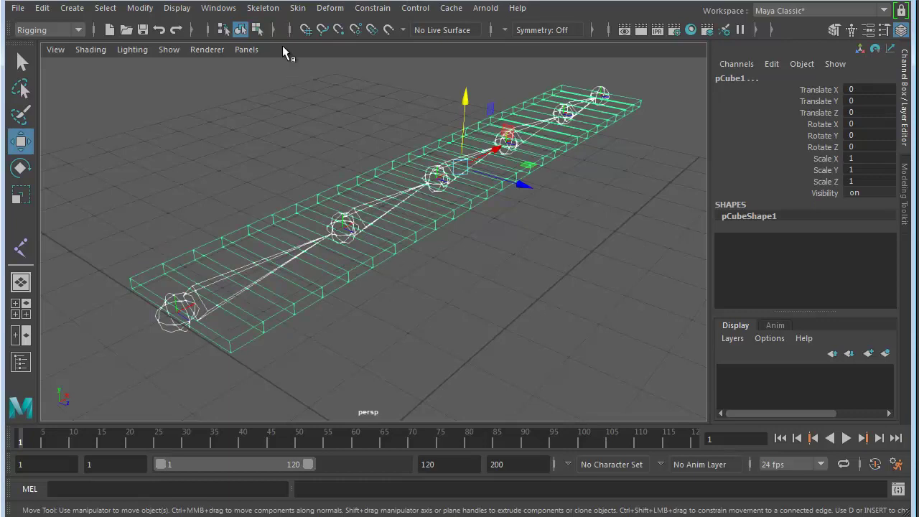
click(297, 8)
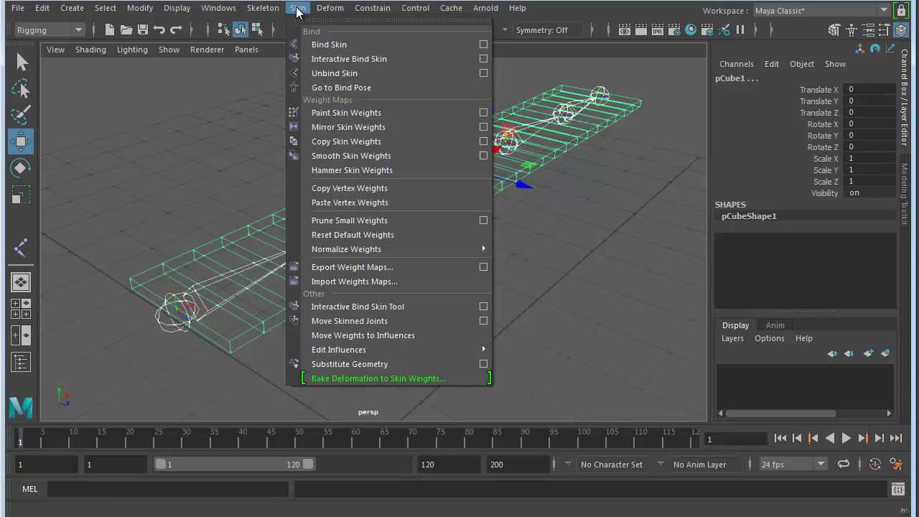
click(344, 46)
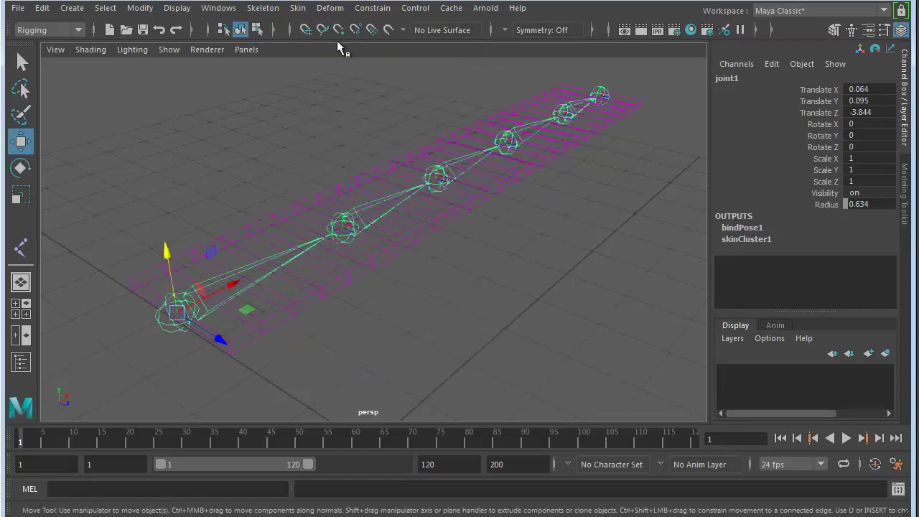
mouse_move(416, 316)
alt+mouse_down()
mouse_move(345, 313)
mouse_move(419, 309)
alt+mouse_up()
click(282, 308)
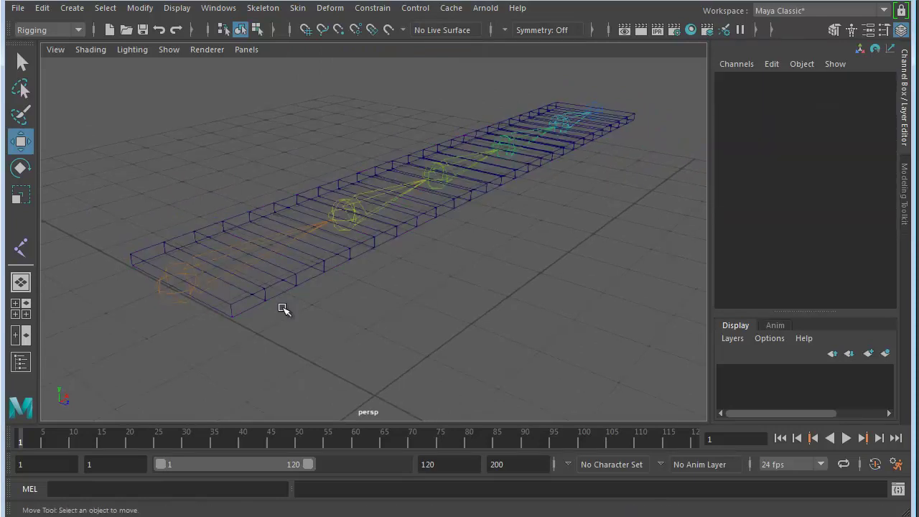
click(173, 295)
alt+drag(360, 318, 412, 244)
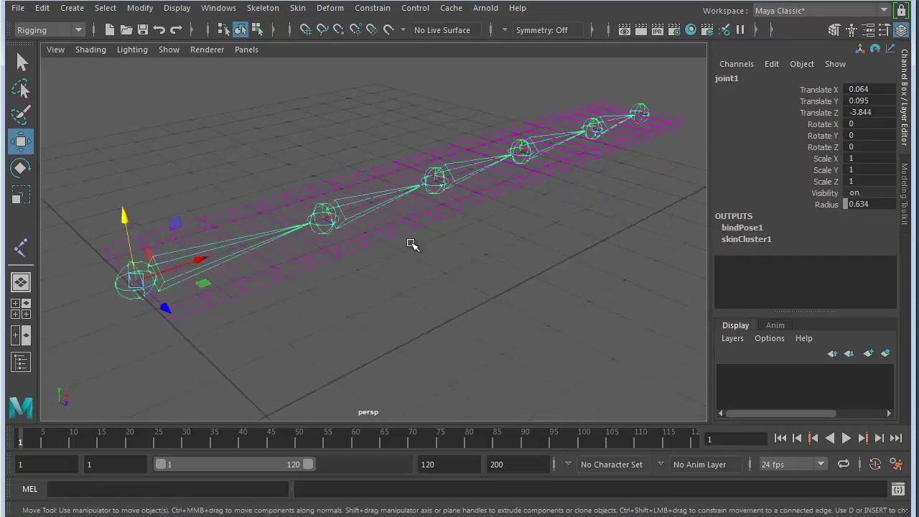
alt+drag(305, 298, 407, 294)
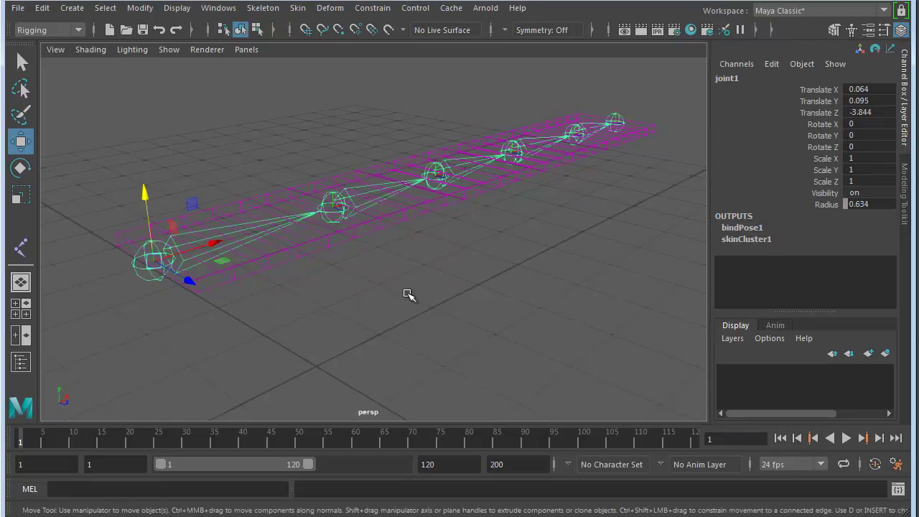
Switch to shaded display and rotate joint3 on Z to bend the plank upward.
key(6)
click(436, 166)
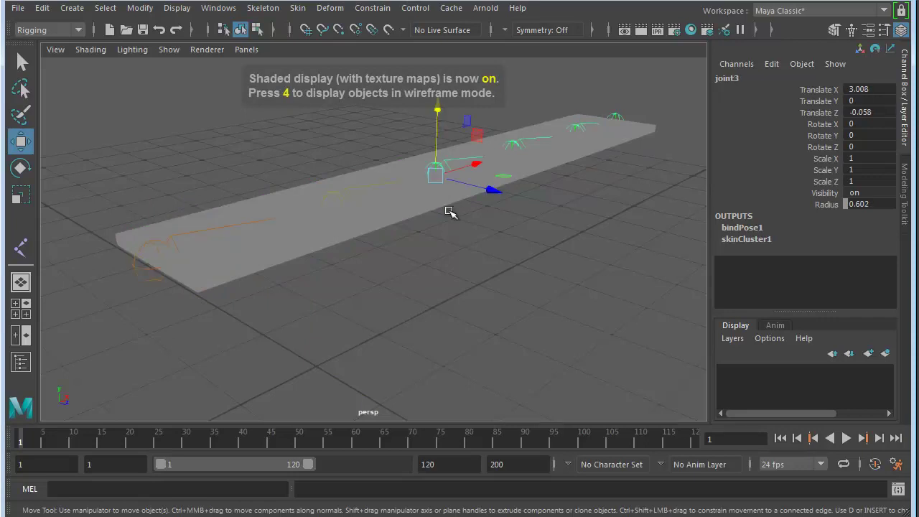
alt+drag(449, 189, 438, 273)
key(e)
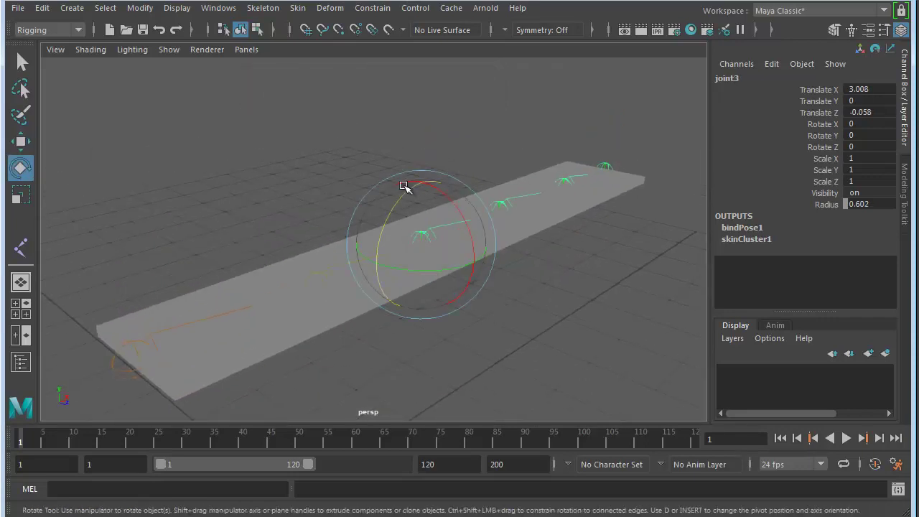
drag(404, 188, 394, 292)
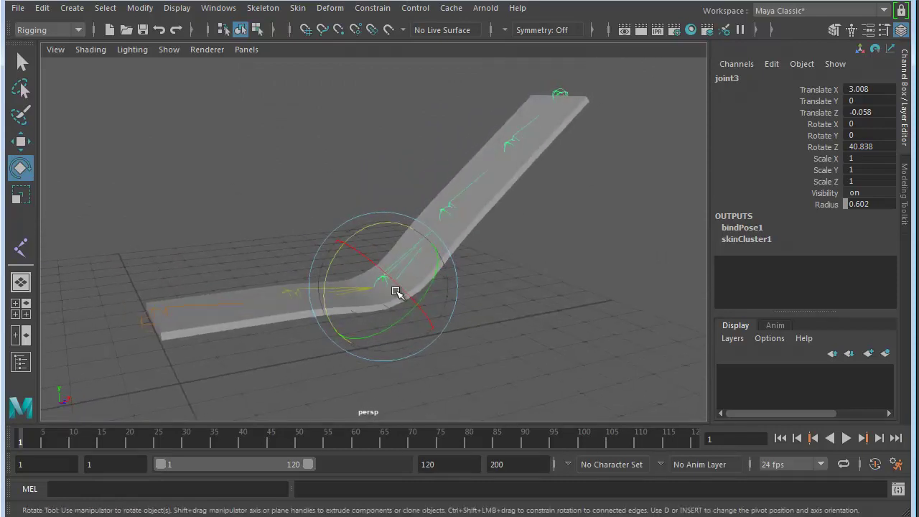
Rotate joint4, joint5 and joint2 into an upright curve, joint2 at -12.164 Y, 10.811 Z.
click(443, 206)
mouse_move(402, 186)
mouse_down()
mouse_move(395, 219)
mouse_move(413, 193)
mouse_up()
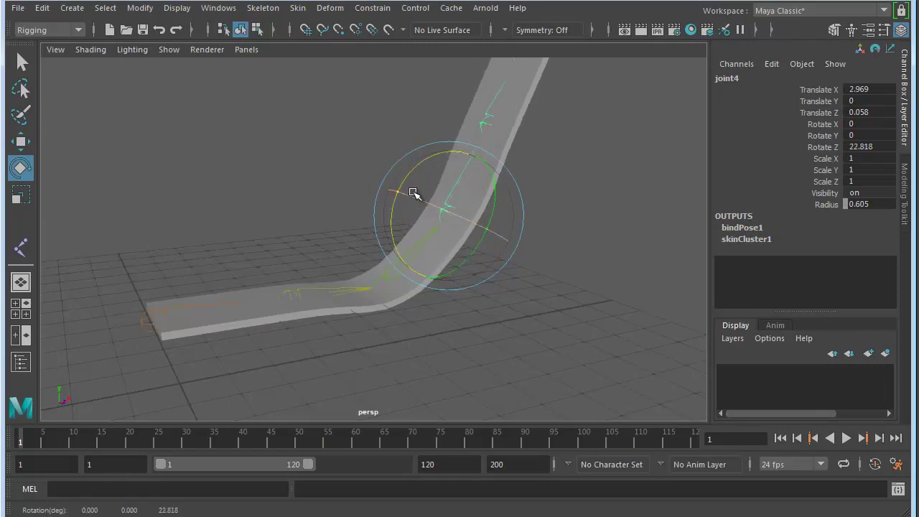
click(486, 122)
drag(438, 128, 439, 160)
alt+drag(439, 160, 468, 246)
click(293, 328)
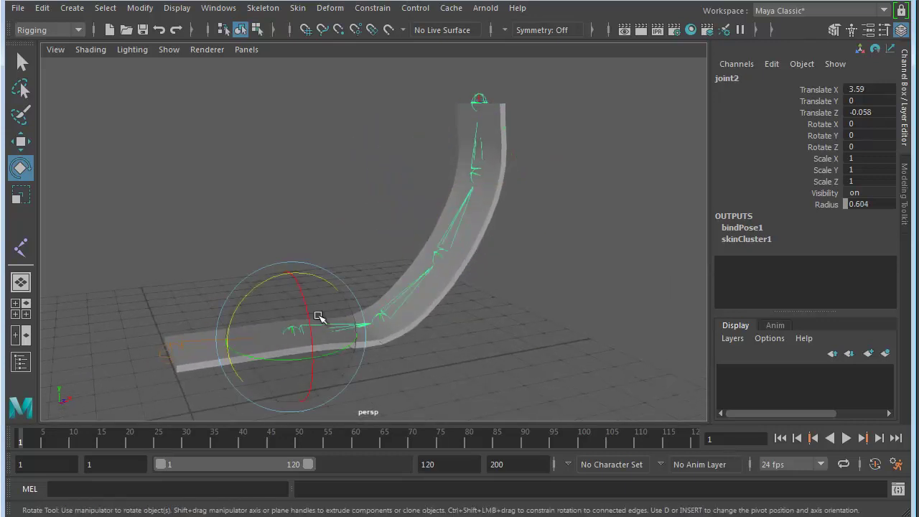
drag(266, 283, 257, 287)
alt+drag(266, 328, 462, 349)
Twist joint3 and joint4 around Y, leaving joint4 at -13.803 Y and 22.818 Z.
key(q)
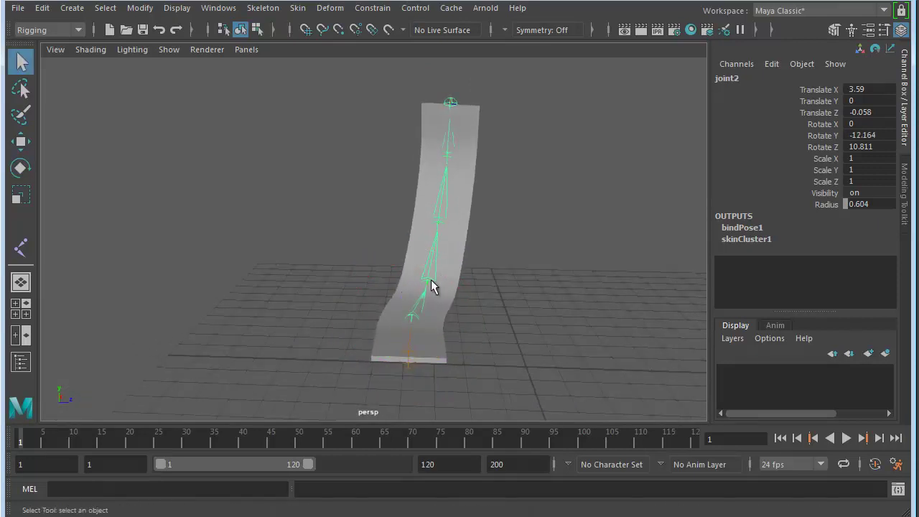
key(e)
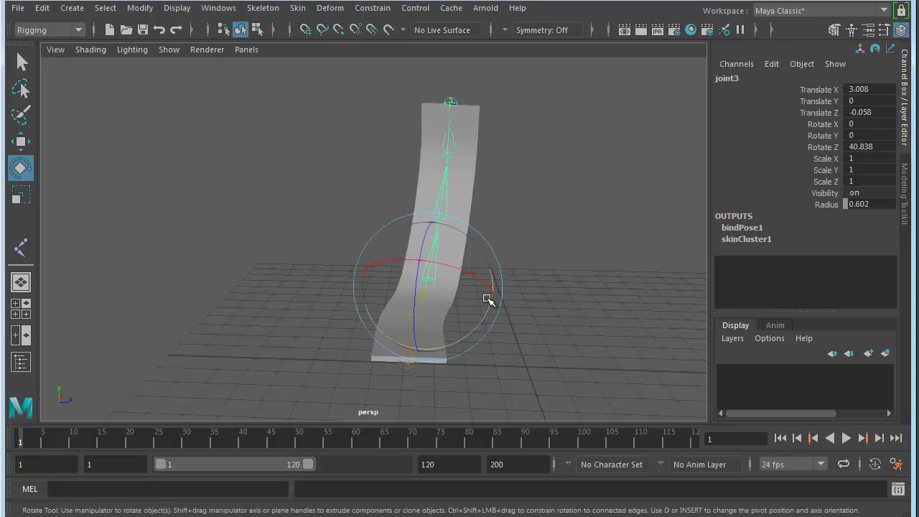
drag(488, 307, 476, 318)
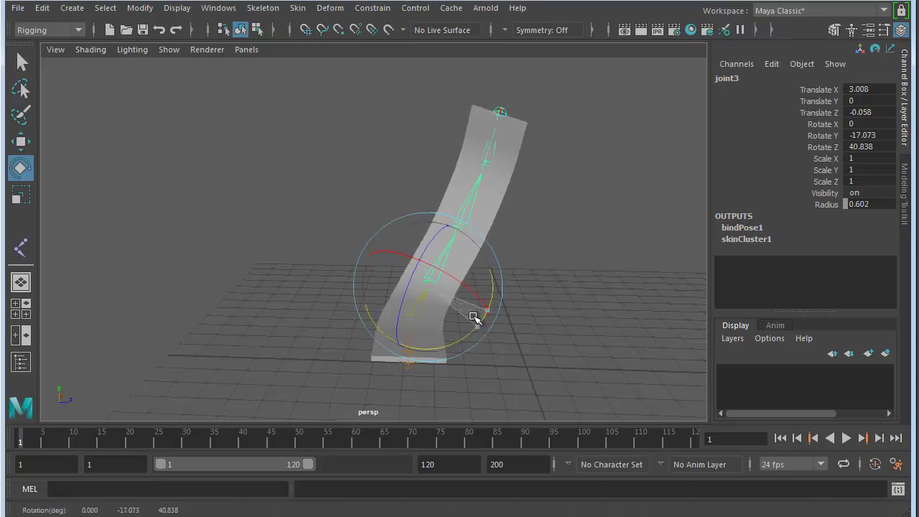
key(q)
click(459, 232)
key(w)
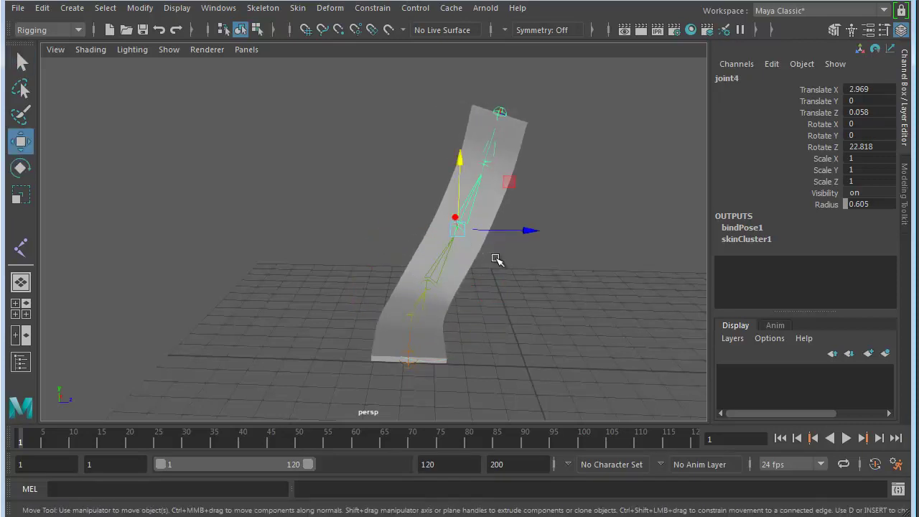
key(e)
drag(521, 242, 482, 154)
Select joint6 at the plank's tip and undo its last change.
click(485, 122)
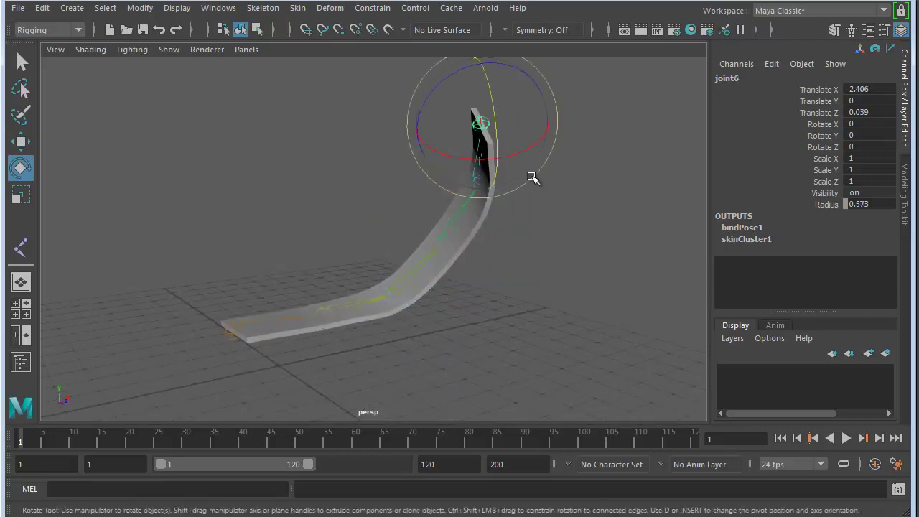
key(w)
alt+drag(515, 125, 482, 281)
key(ctrl+z)
key(ctrl+z)
Undo the joint4 and earlier joint rotations until the plank is flat, then clear the selection.
key(ctrl+z)
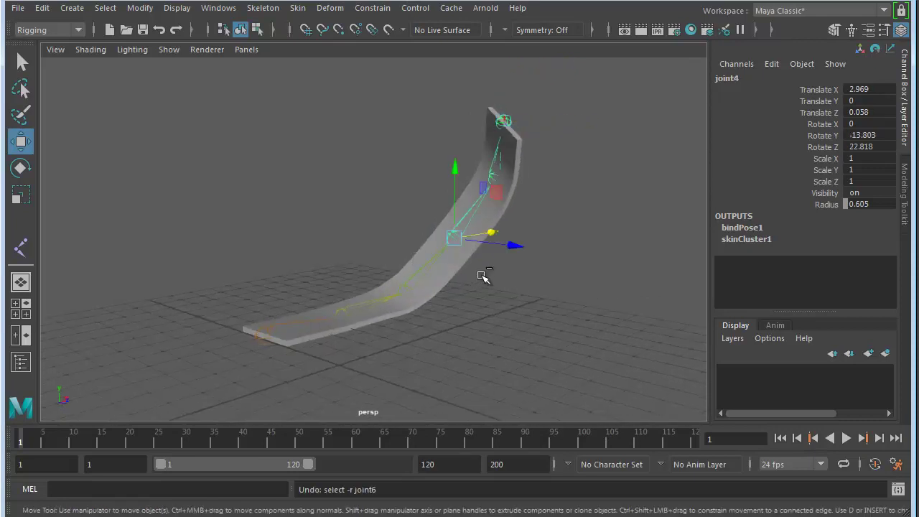
key(ctrl+z)
key(ctrl+z)
key(ctrl+z)
key(ctrl+z)
key(ctrl+z)
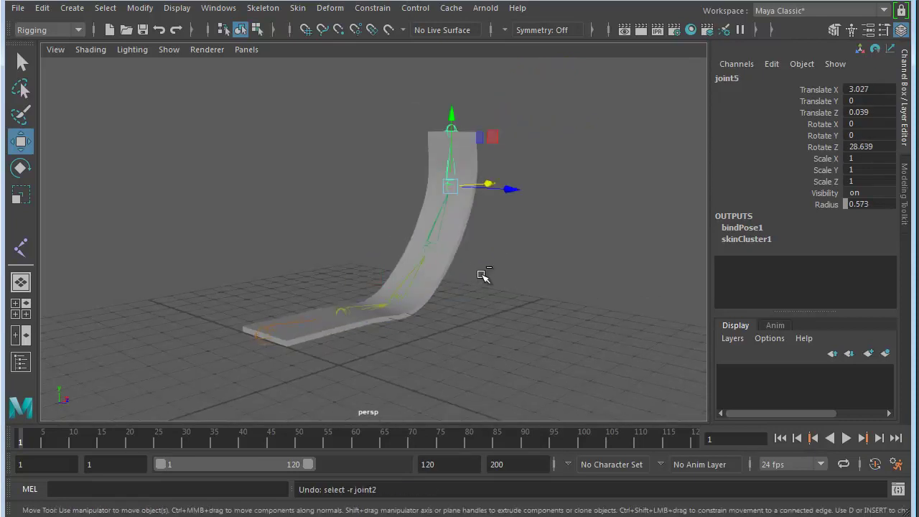
key(ctrl+z)
key(ctrl+z)
key(ctrl+z)
key(ctrl+z)
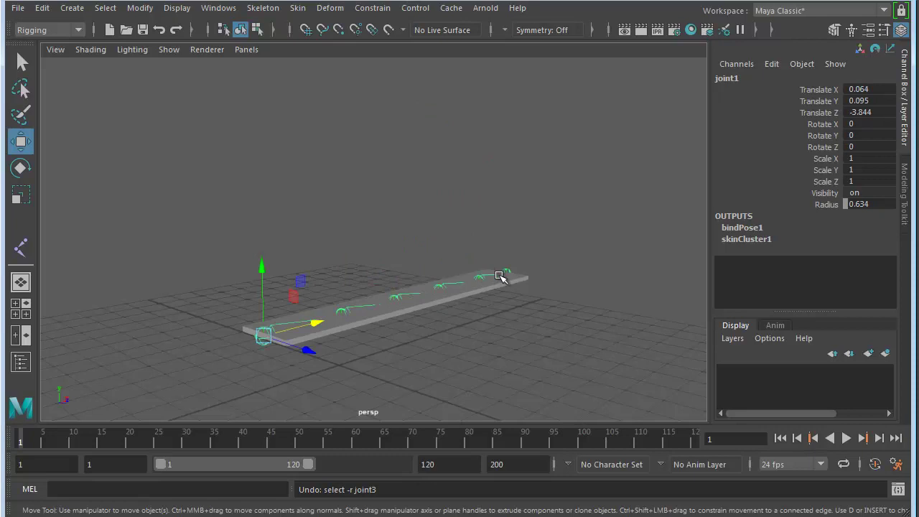
alt+right_drag(424, 348, 434, 298)
click(434, 299)
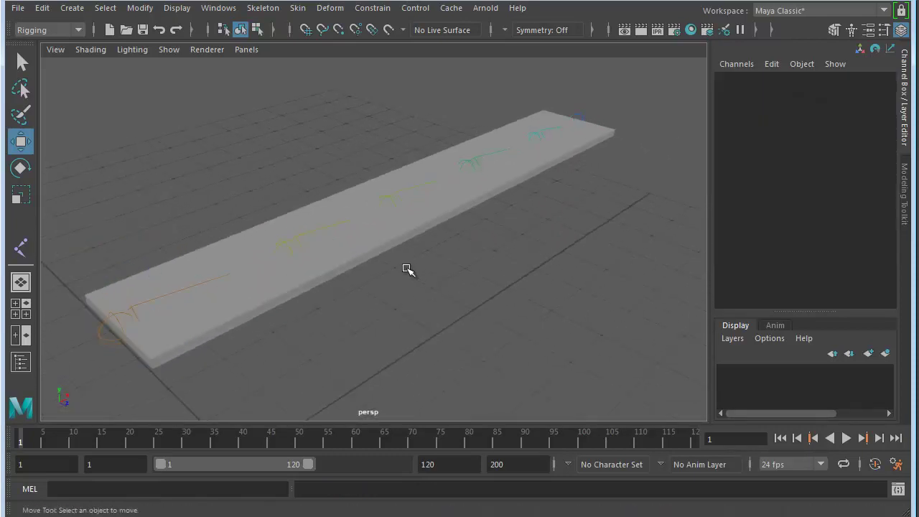
click(282, 244)
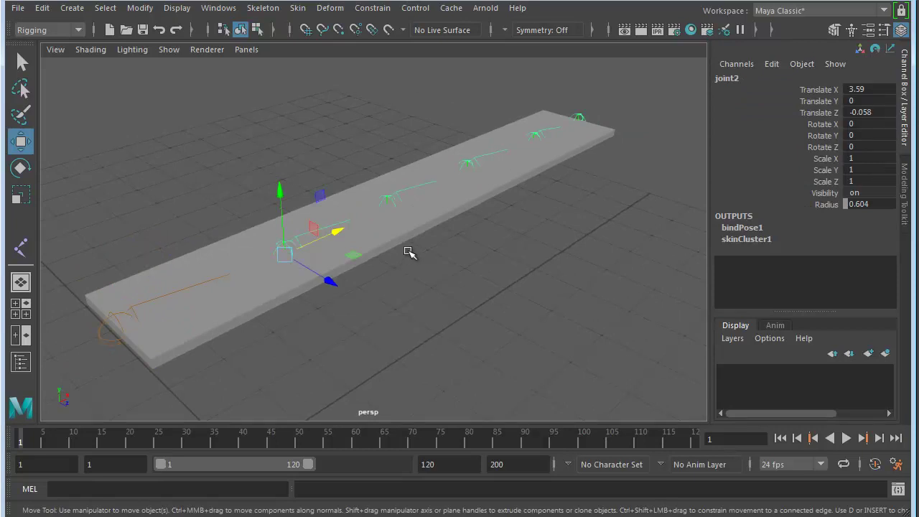
alt+drag(409, 251, 431, 287)
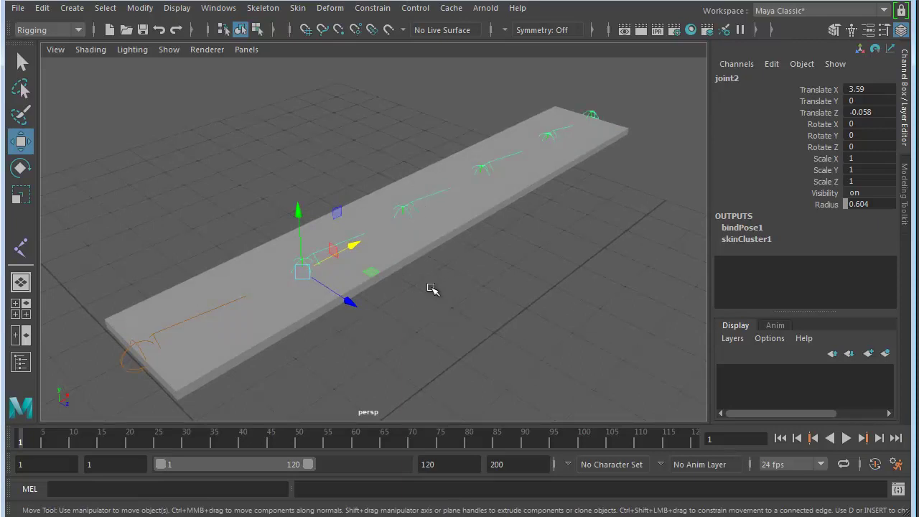
alt+drag(431, 300, 427, 281)
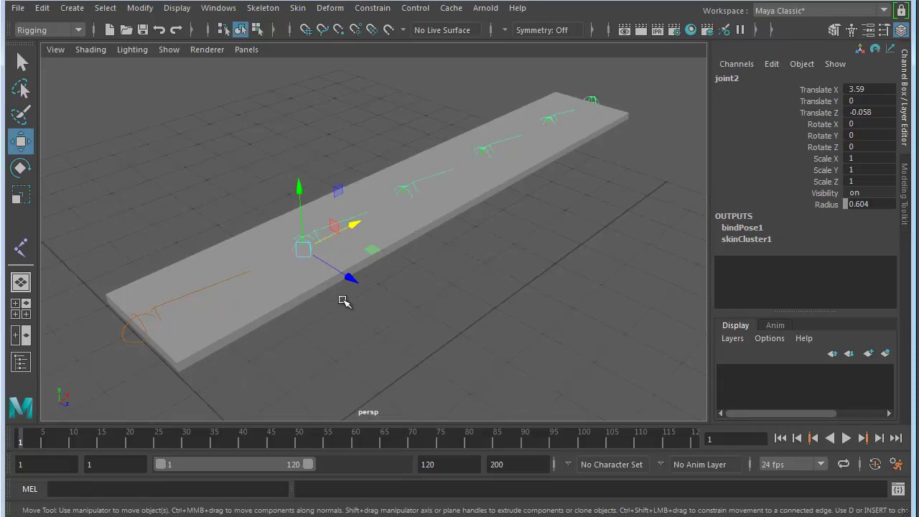
alt+drag(343, 300, 438, 266)
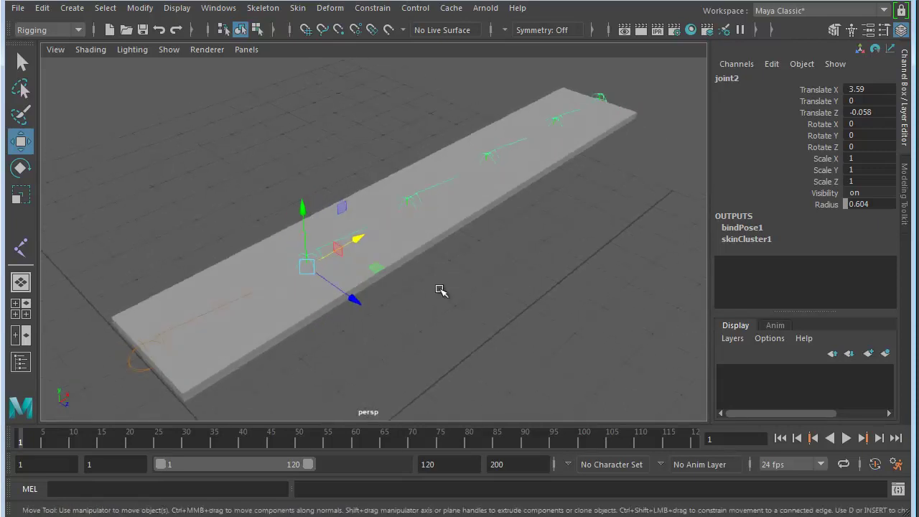
click(133, 364)
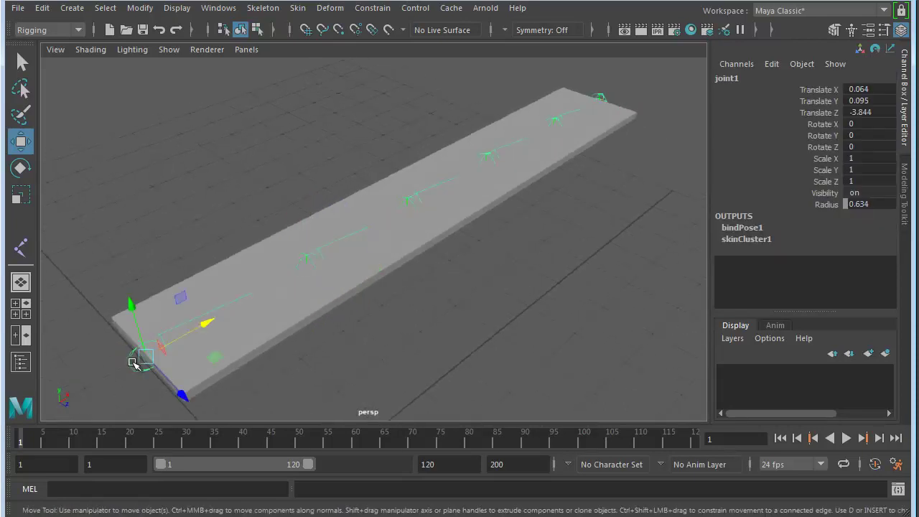
alt+drag(305, 343, 400, 331)
alt+middle_drag(400, 331, 378, 329)
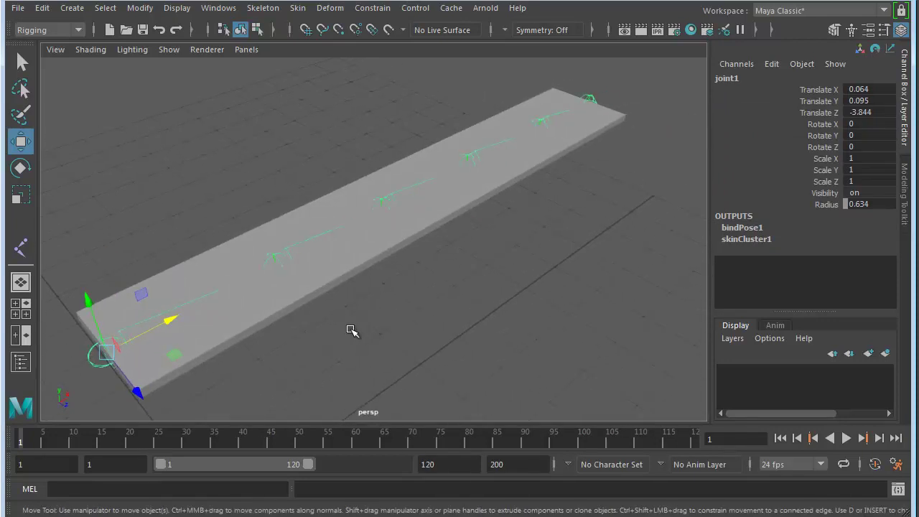
alt+right_drag(352, 331, 378, 316)
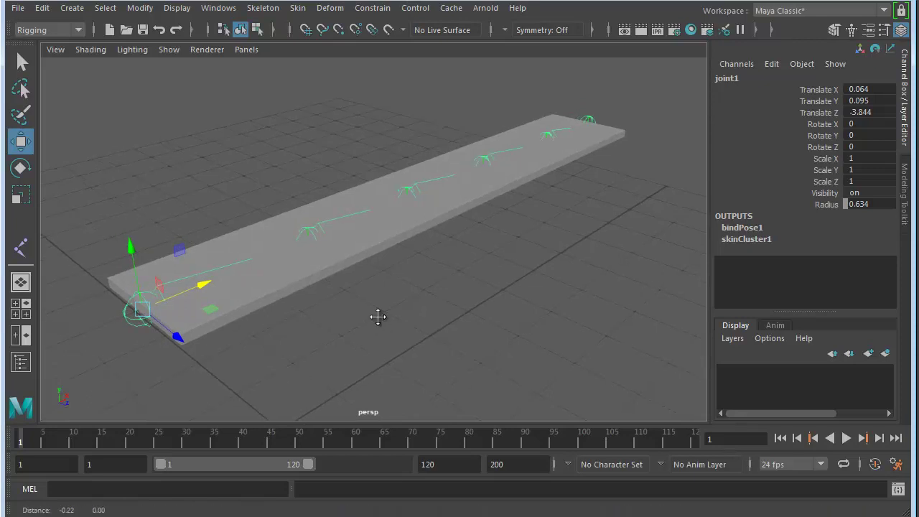
alt+drag(378, 317, 419, 295)
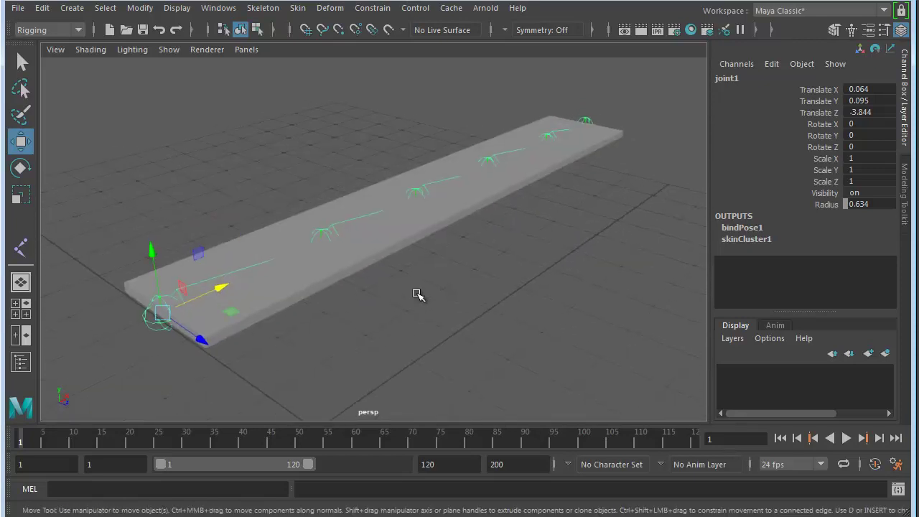